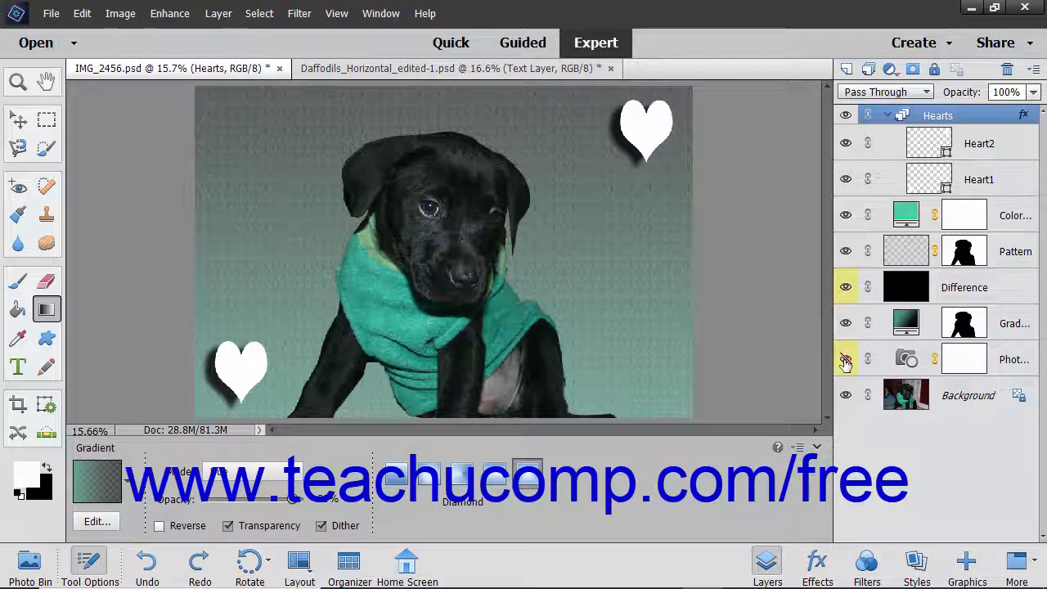
- Switch the Photo Filter layer's visibility on and off to compare the image with and without it, leaving it shown
{"action": "left_click", "coordinate": [845, 361]}
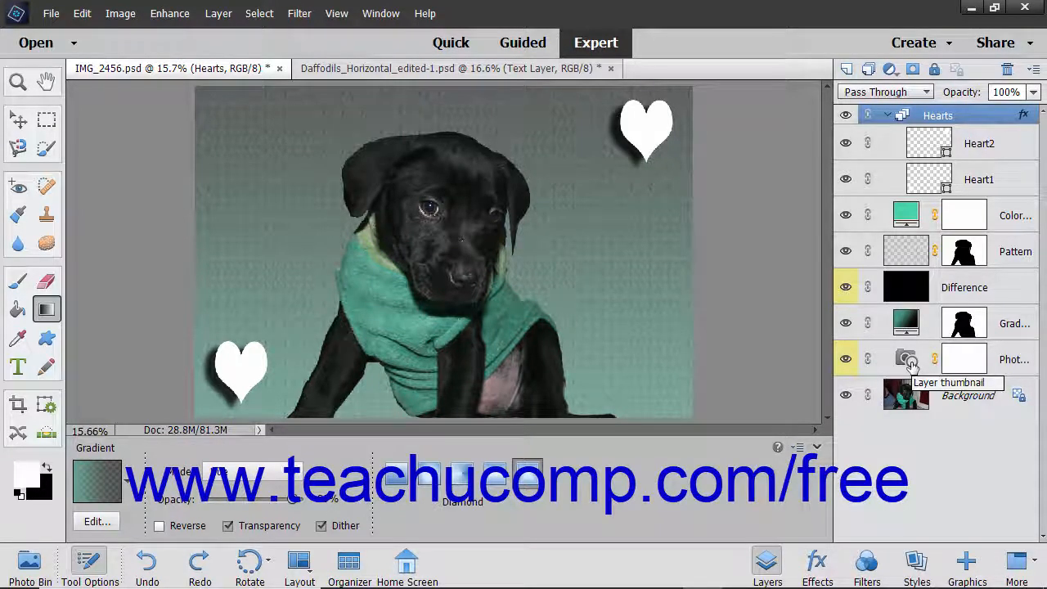
{"action": "left_click", "coordinate": [910, 362]}
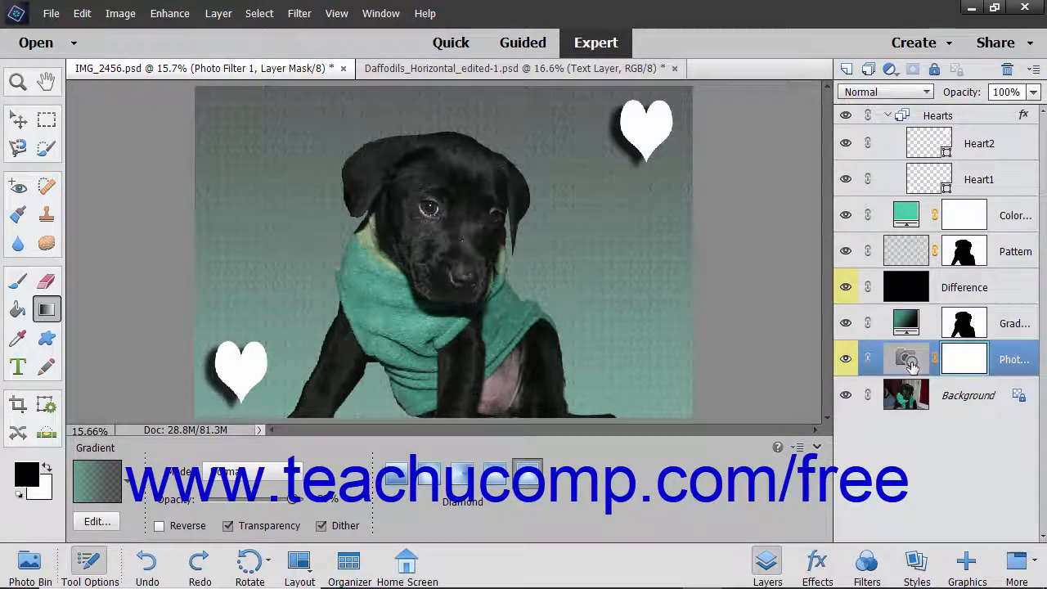
{"action": "left_click", "coordinate": [845, 360]}
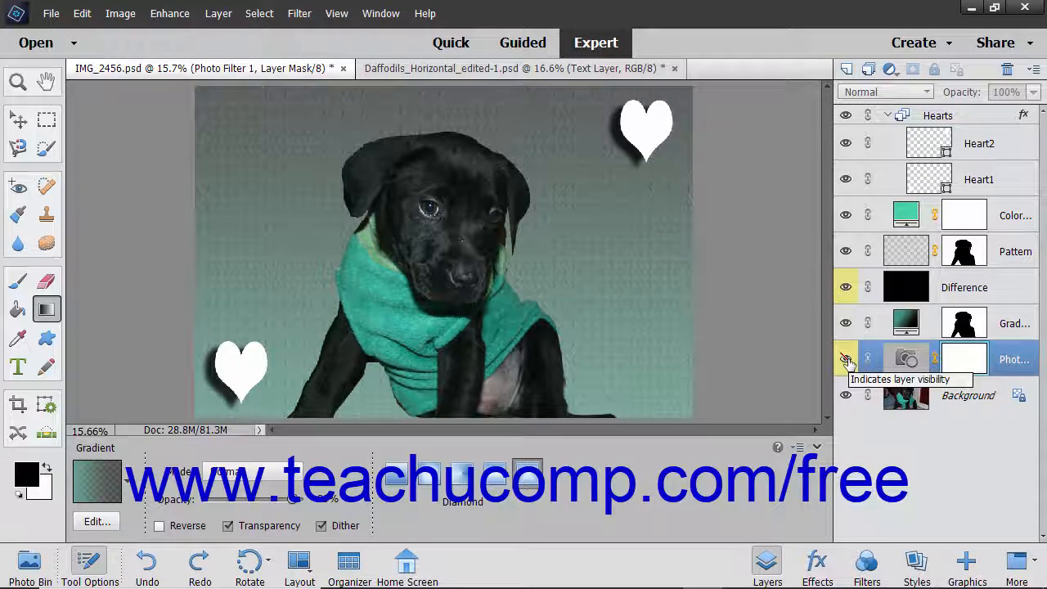
{"action": "left_click", "coordinate": [847, 360]}
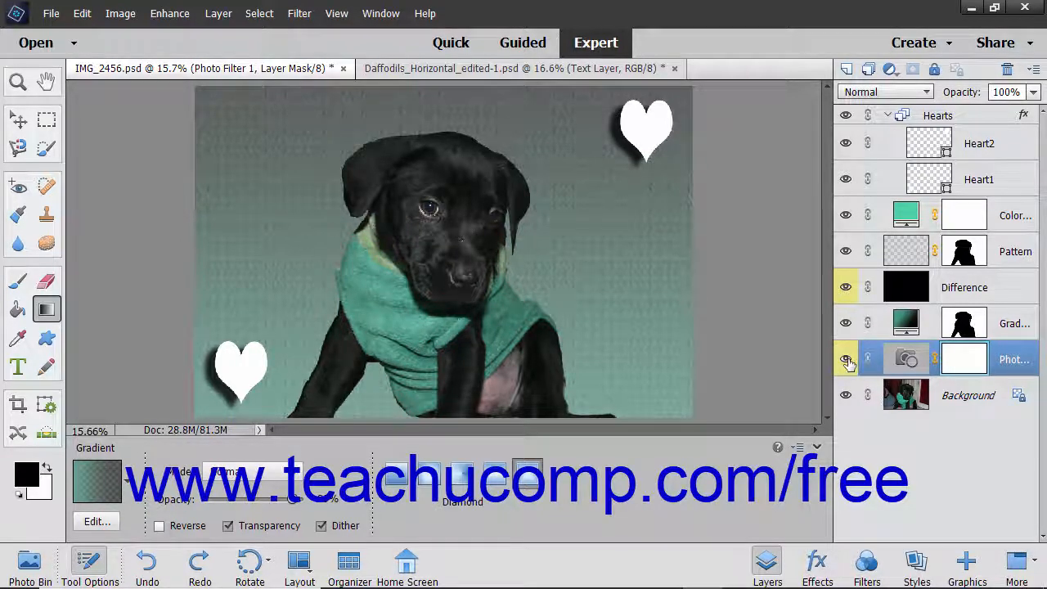
{"action": "left_click", "coordinate": [846, 360]}
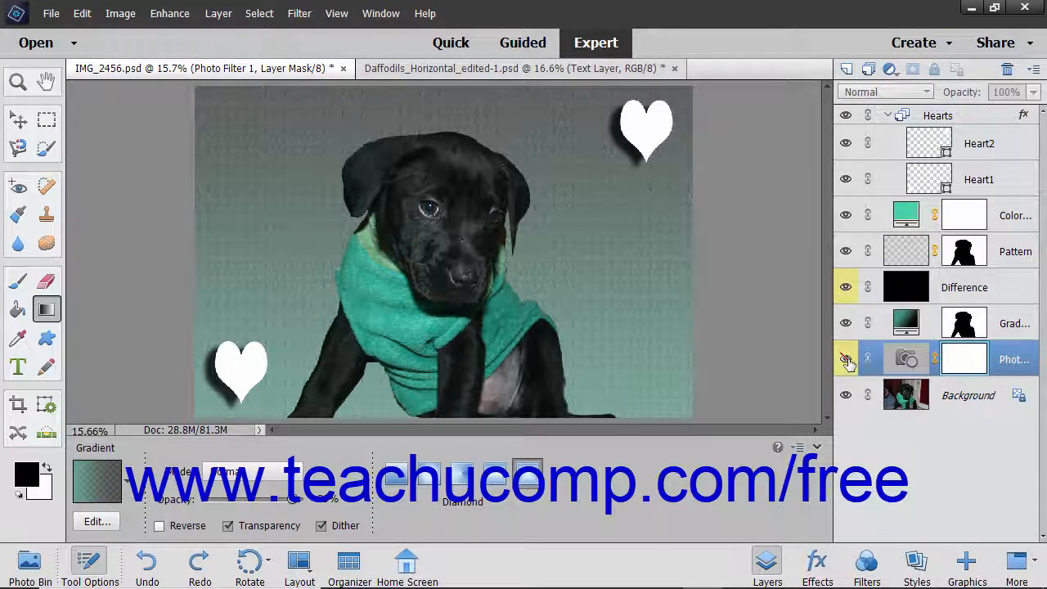
{"action": "left_click", "coordinate": [847, 360]}
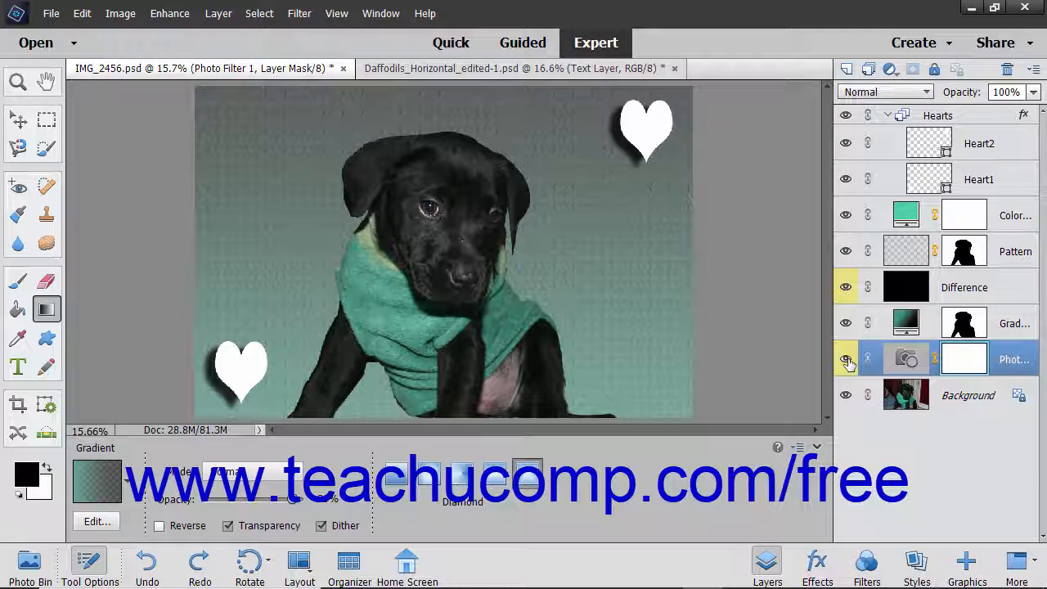
- Select the Pattern layer as the position for a new layer and view the available fill and adjustment layer types
{"action": "left_click", "coordinate": [955, 397]}
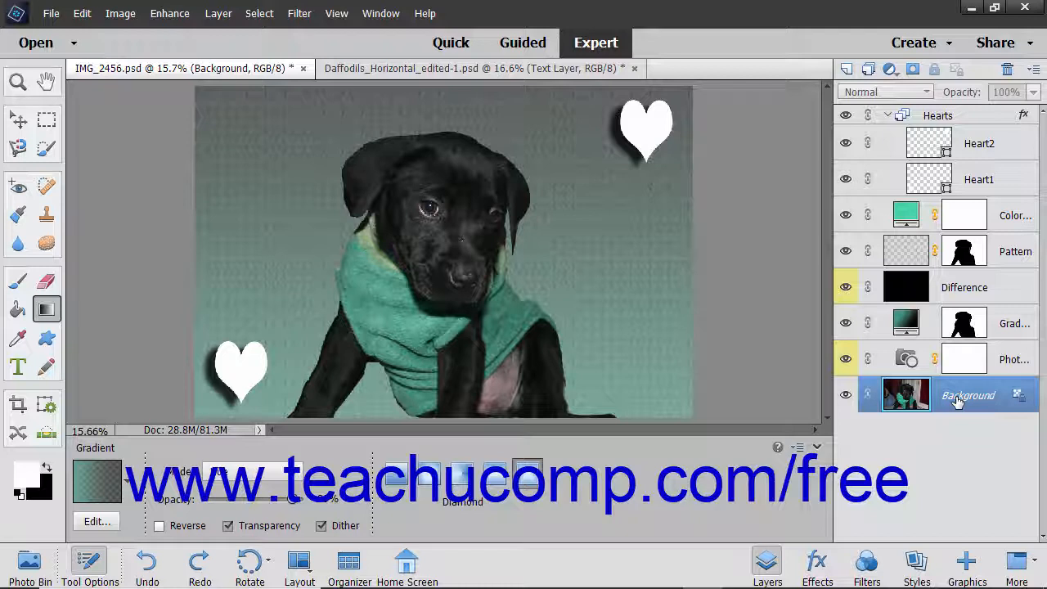
{"action": "left_click", "coordinate": [921, 363]}
{"action": "left_click", "coordinate": [920, 258]}
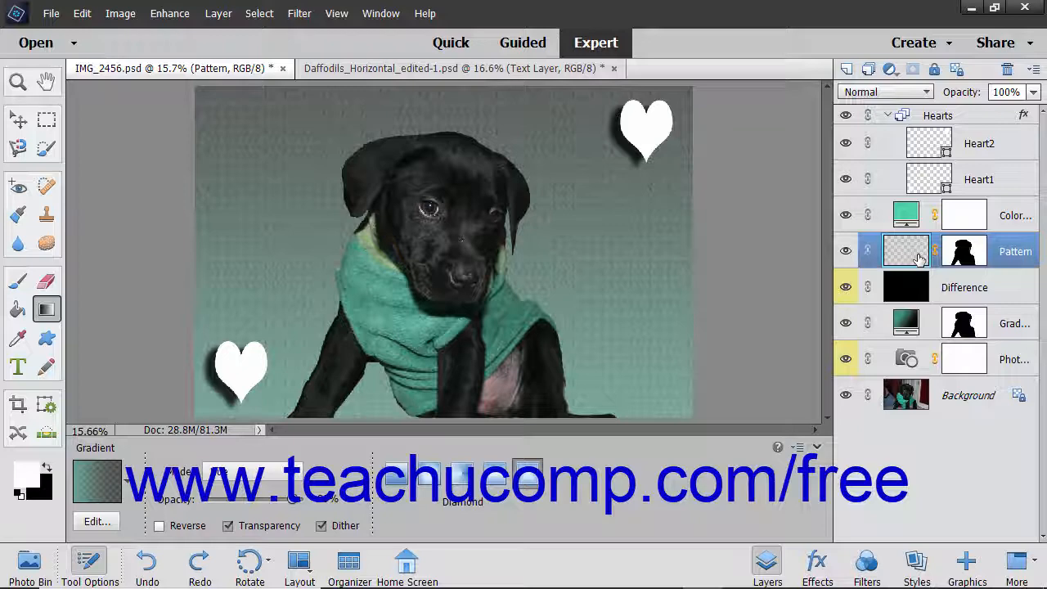
{"action": "left_click", "coordinate": [891, 70]}
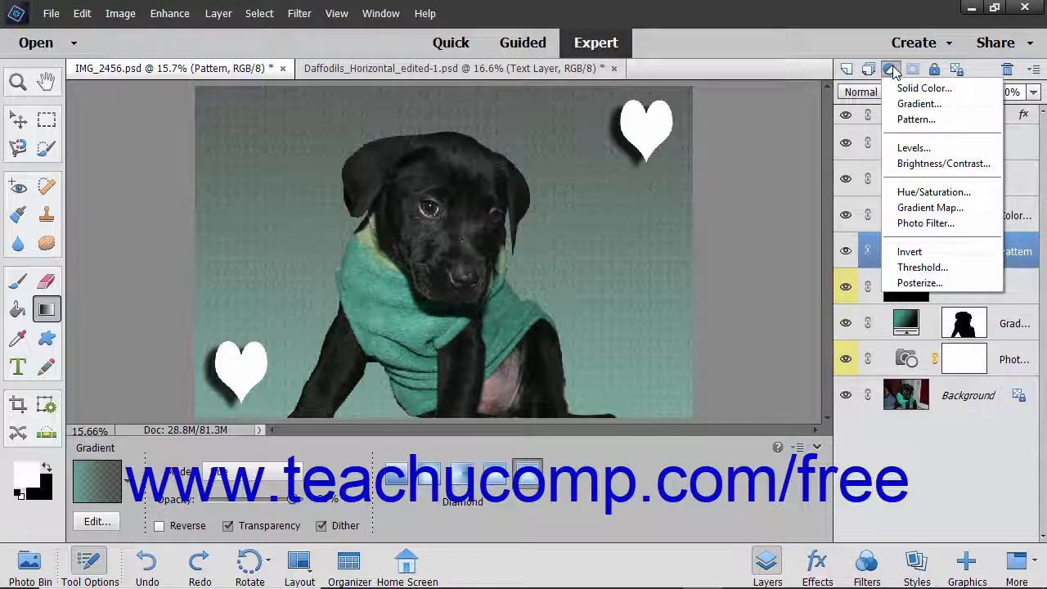
{"action": "left_click", "coordinate": [851, 45]}
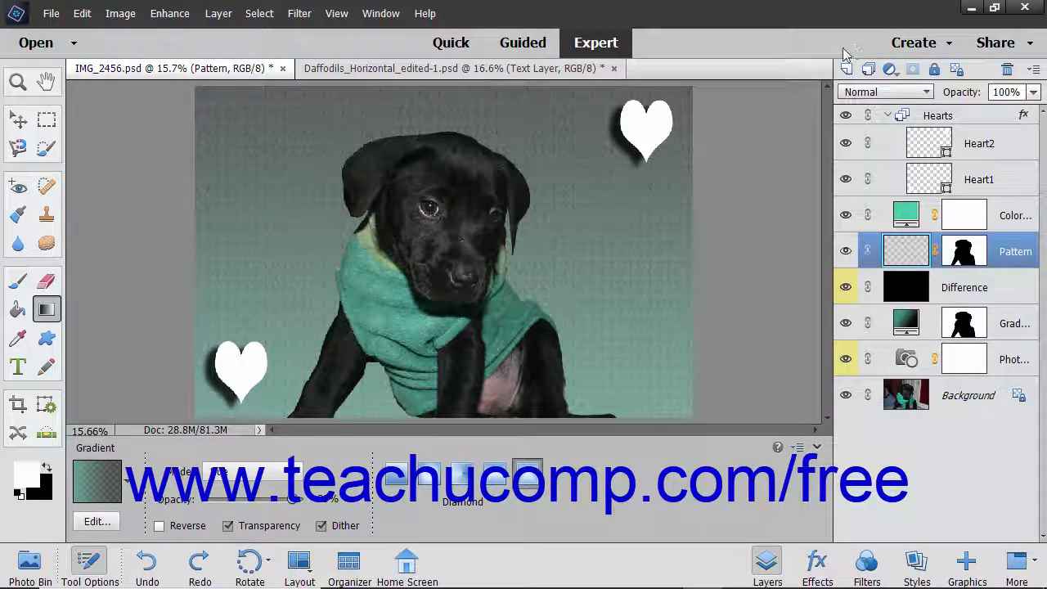
- Try a new solid color fill layer above the Pattern layer with the default layer options, cancelling at the color choice
{"action": "left_click", "coordinate": [220, 15]}
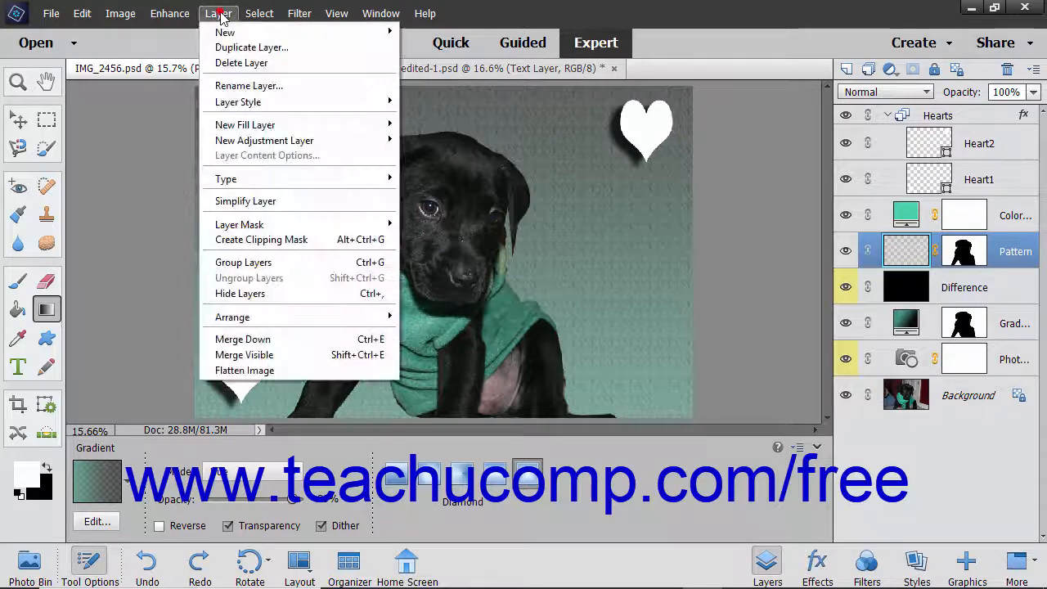
{"action": "mouse_move", "coordinate": [284, 143]}
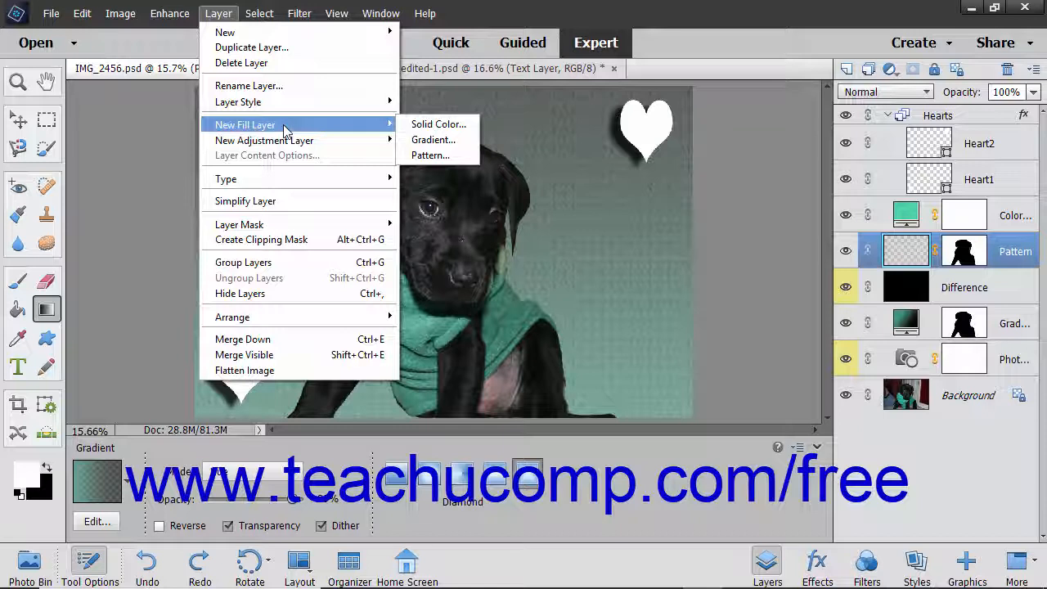
{"action": "left_click", "coordinate": [430, 125]}
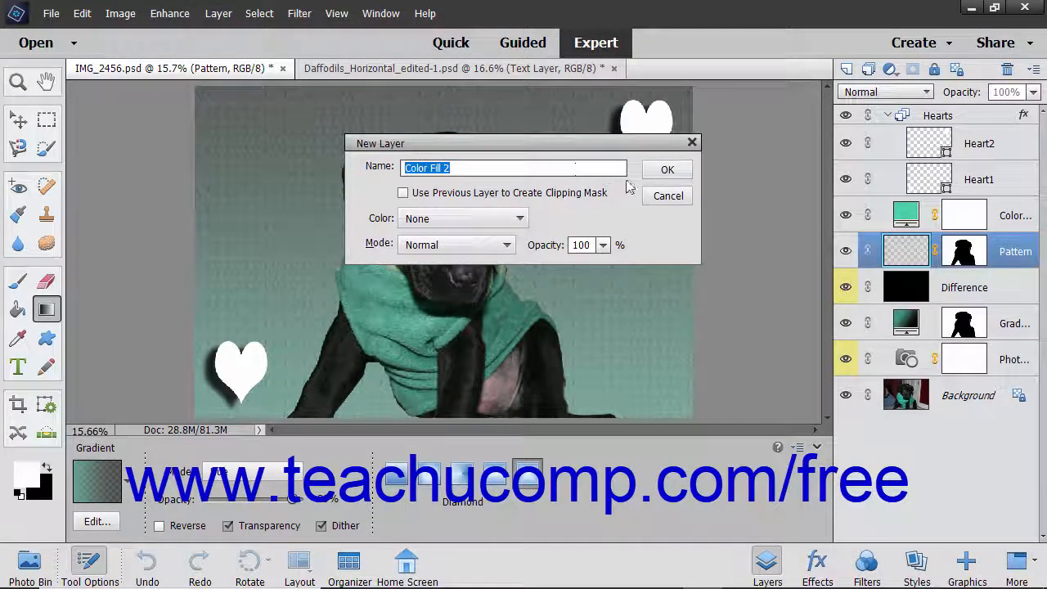
{"action": "left_click", "coordinate": [664, 171]}
{"action": "left_click", "coordinate": [690, 140]}
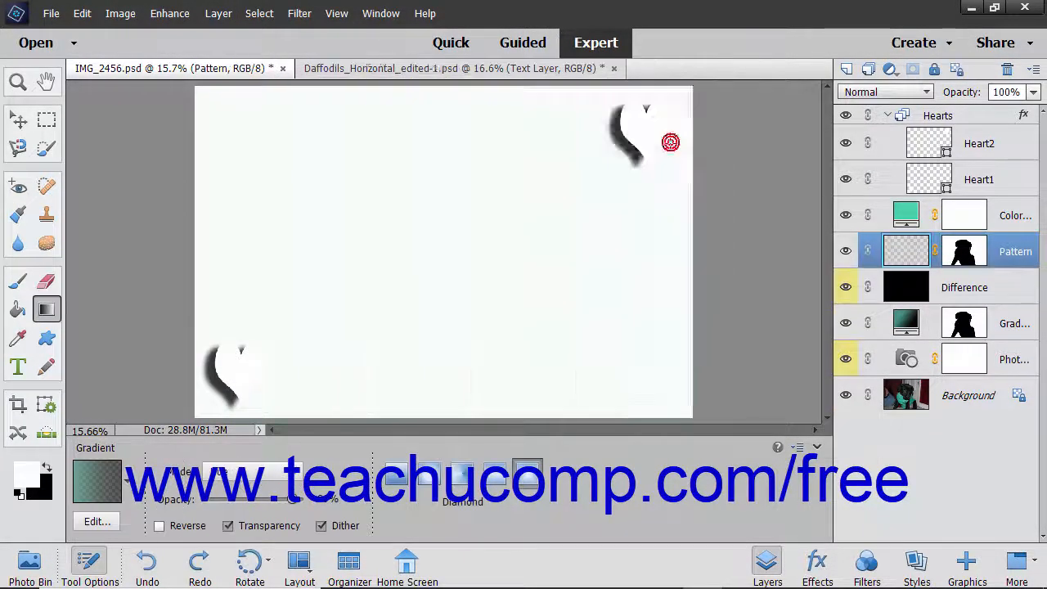
- Try a new gradient fill layer above the Pattern layer with the blue-yellow-blue gradient, and cancel it
{"action": "left_click", "coordinate": [226, 17]}
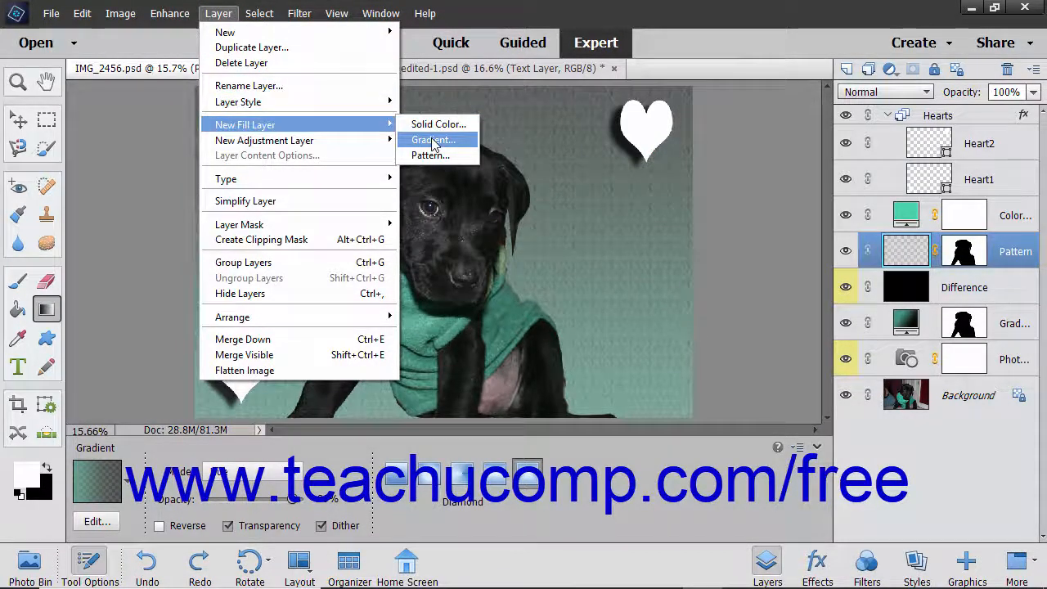
{"action": "left_click", "coordinate": [432, 141]}
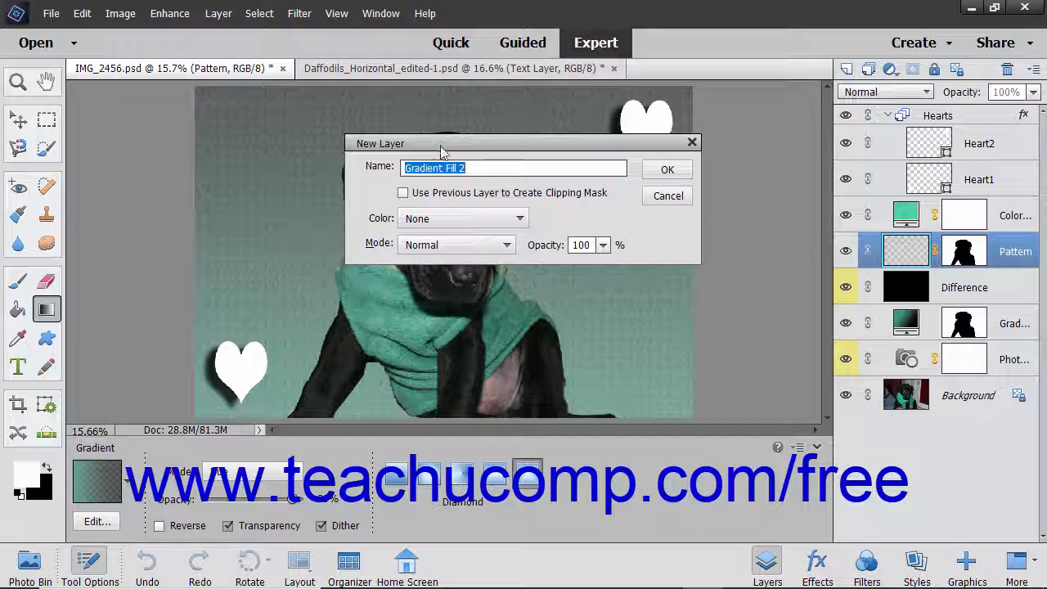
{"action": "left_click", "coordinate": [664, 170]}
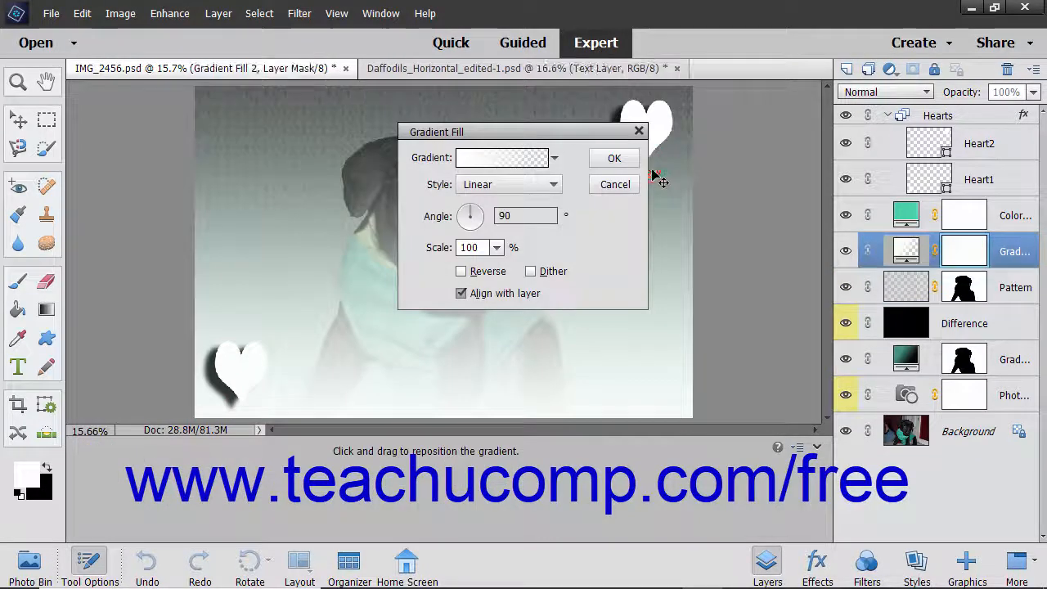
{"action": "left_click", "coordinate": [553, 158]}
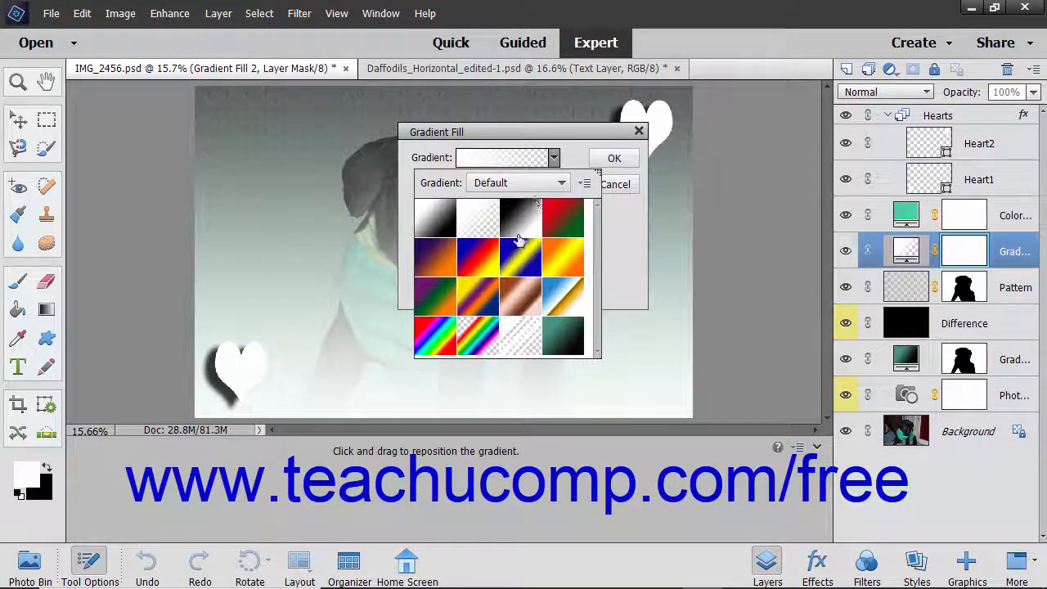
{"action": "left_click", "coordinate": [520, 256]}
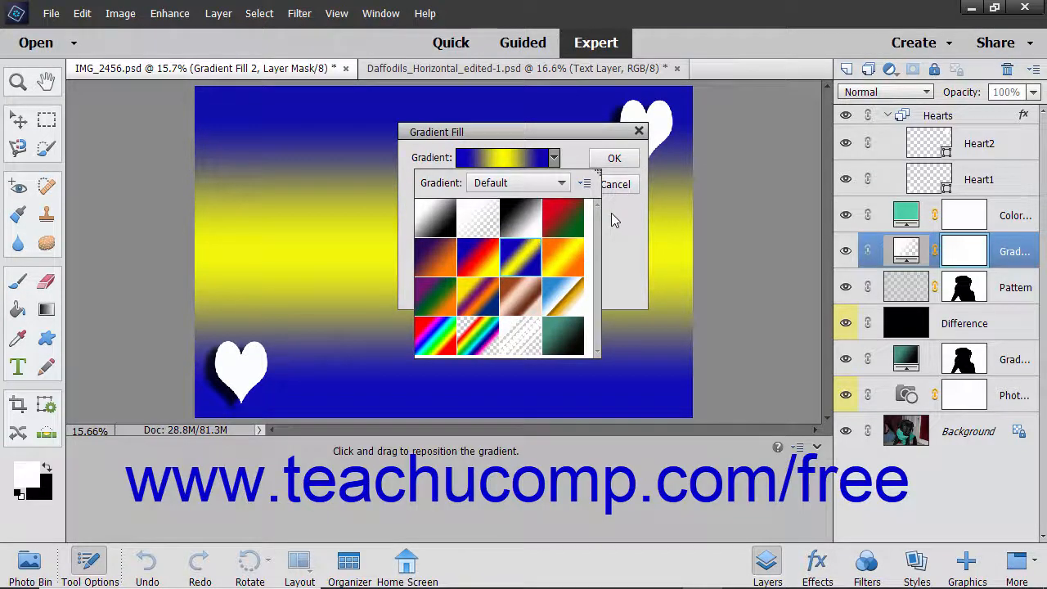
{"action": "left_click", "coordinate": [612, 211]}
{"action": "left_click", "coordinate": [612, 187]}
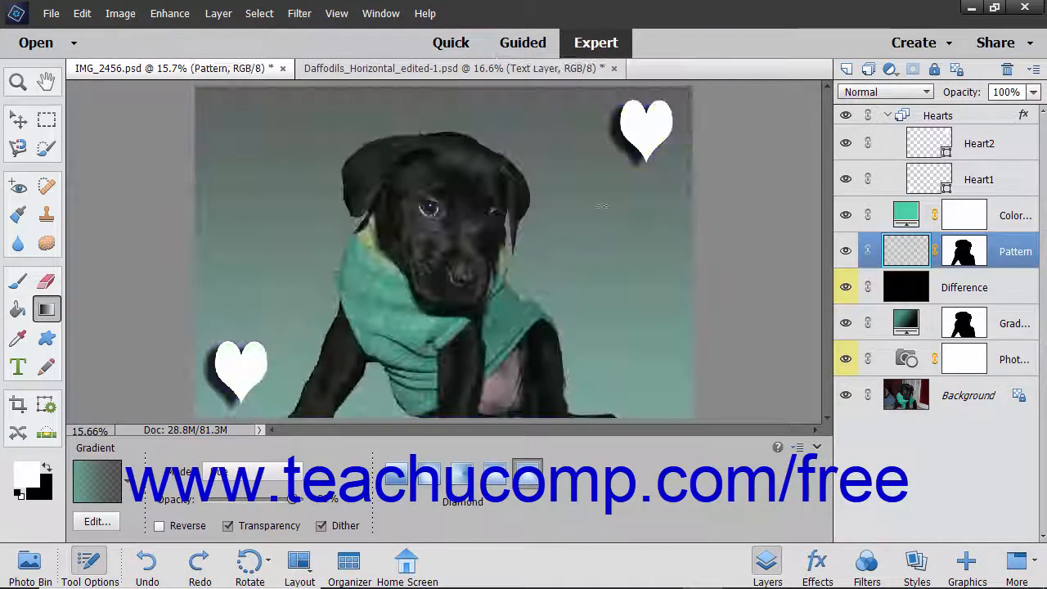
- Try a new pattern fill layer above the Pattern layer with the default layer options, and cancel it
{"action": "left_click", "coordinate": [218, 14]}
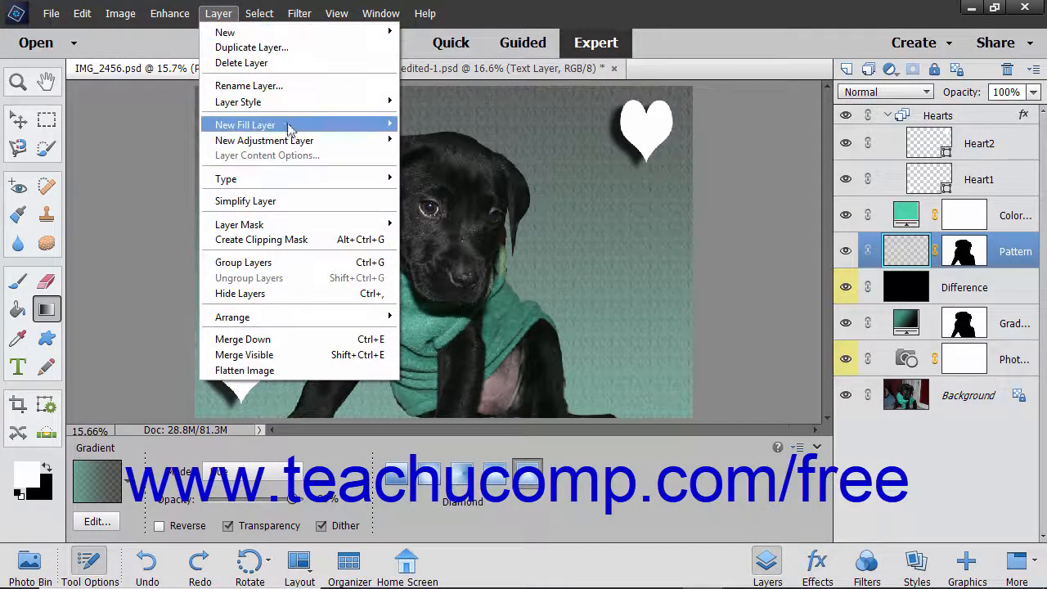
{"action": "mouse_move", "coordinate": [291, 129]}
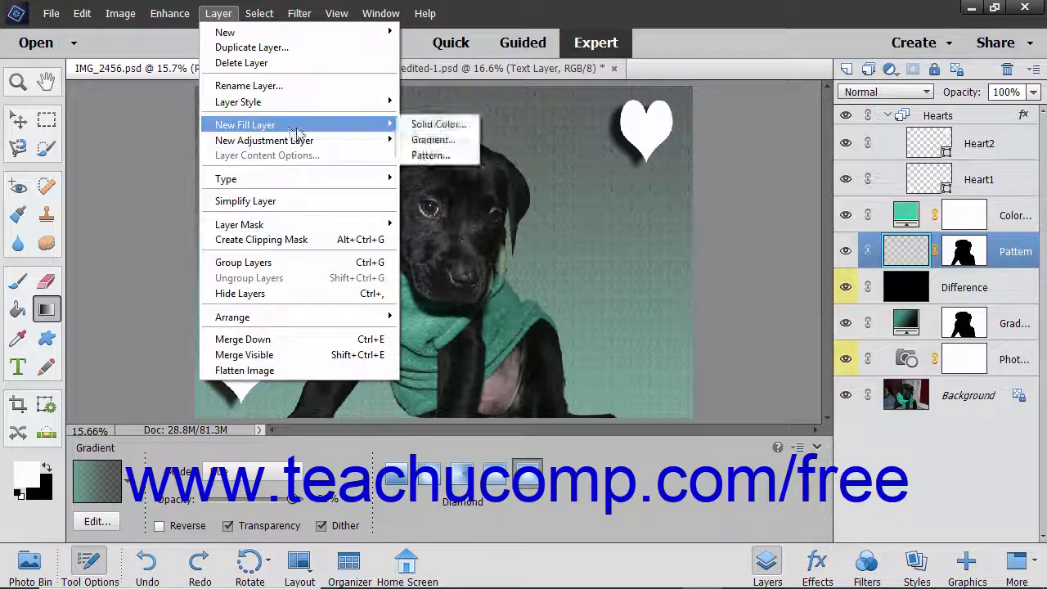
{"action": "left_click", "coordinate": [447, 156]}
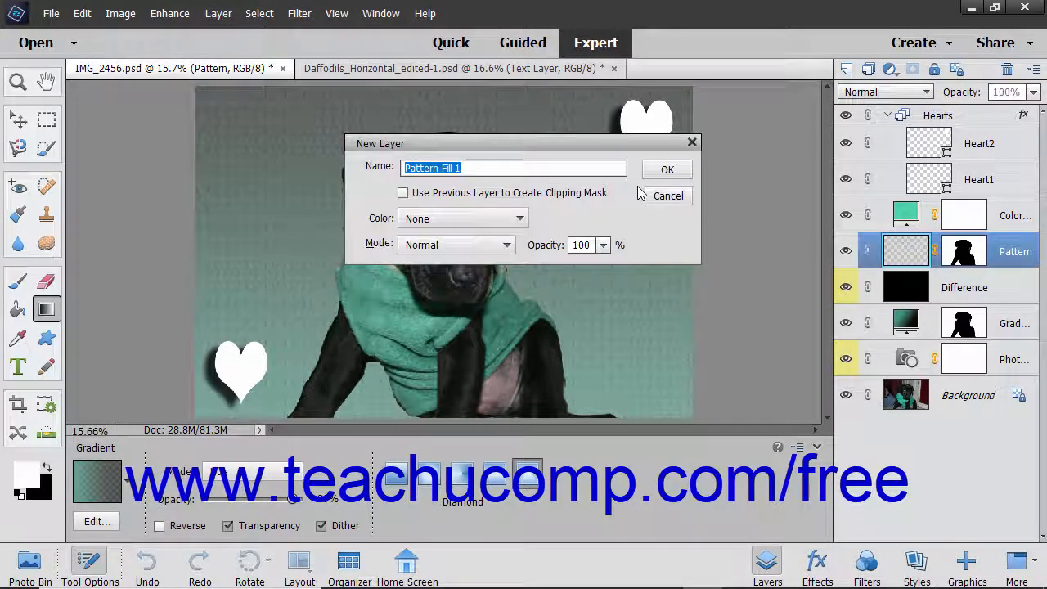
{"action": "left_click", "coordinate": [666, 169]}
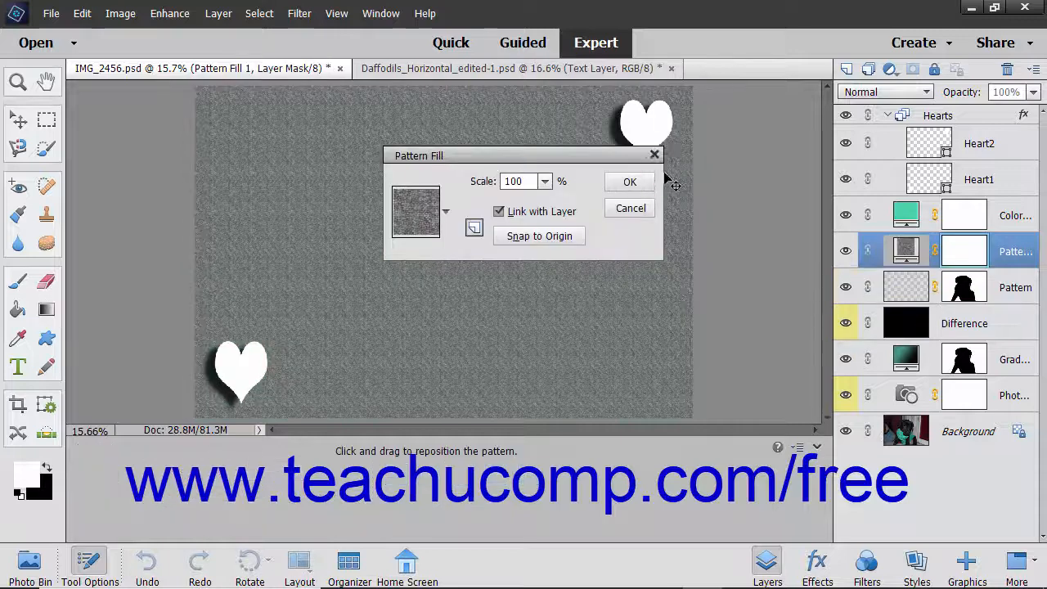
{"action": "left_click", "coordinate": [631, 207]}
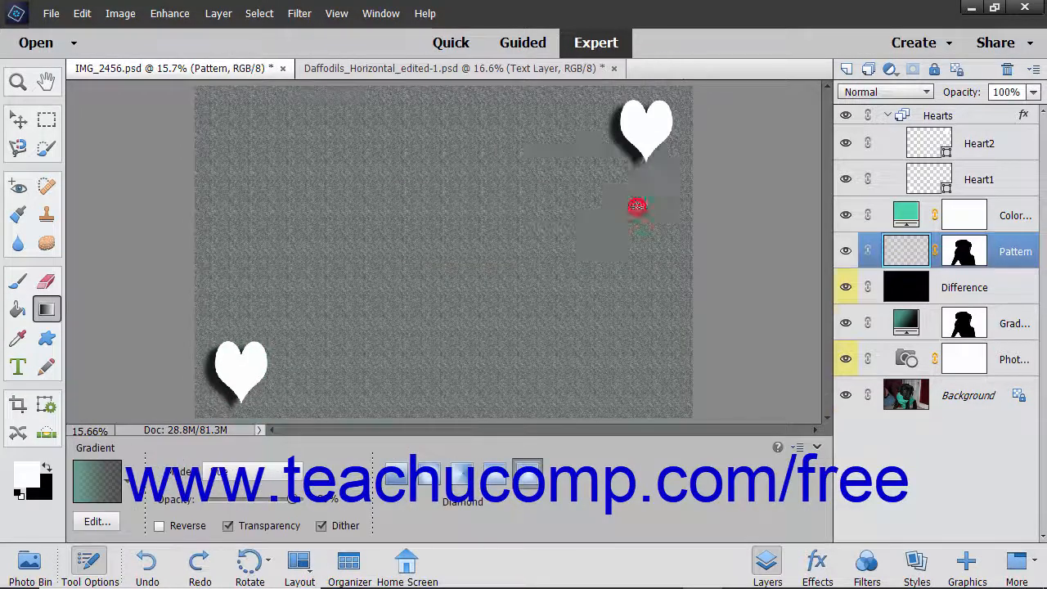
- Add a Levels adjustment layer above the Pattern layer with the default layer options and close its adjustment settings
{"action": "left_click", "coordinate": [214, 14]}
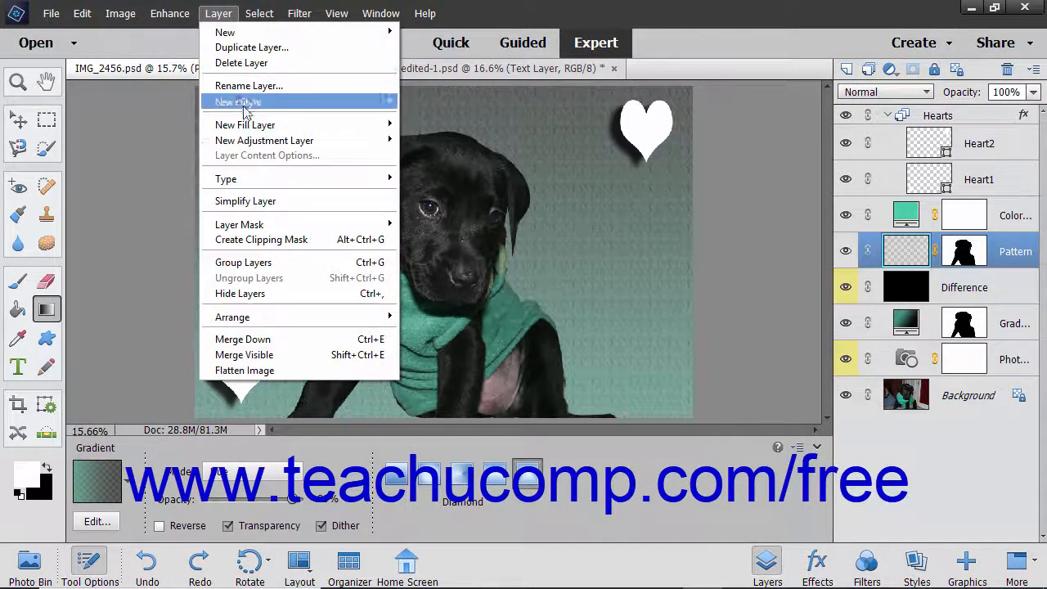
{"action": "mouse_move", "coordinate": [302, 143]}
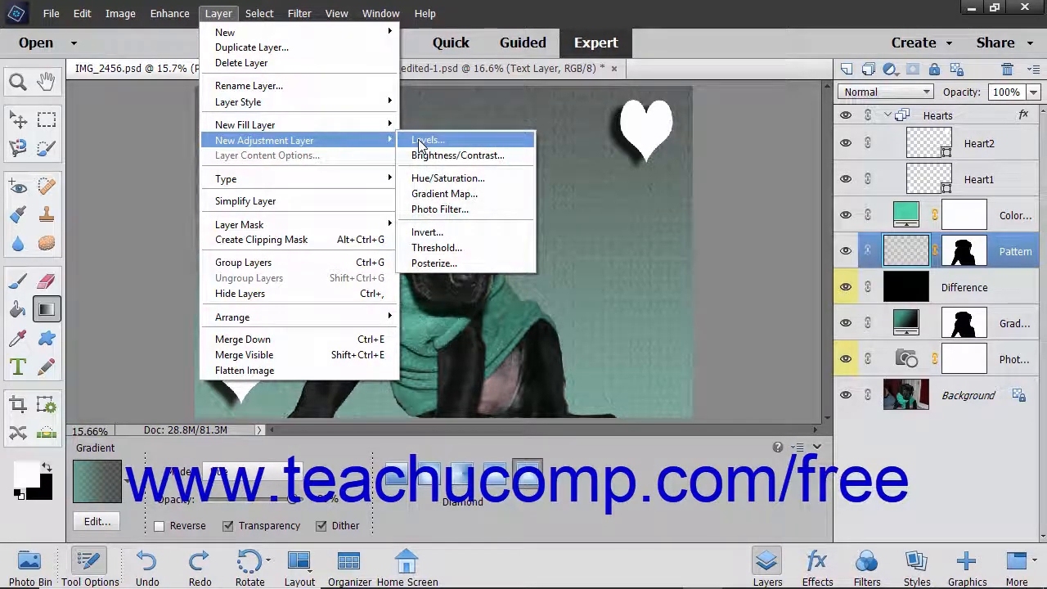
{"action": "left_click", "coordinate": [425, 140]}
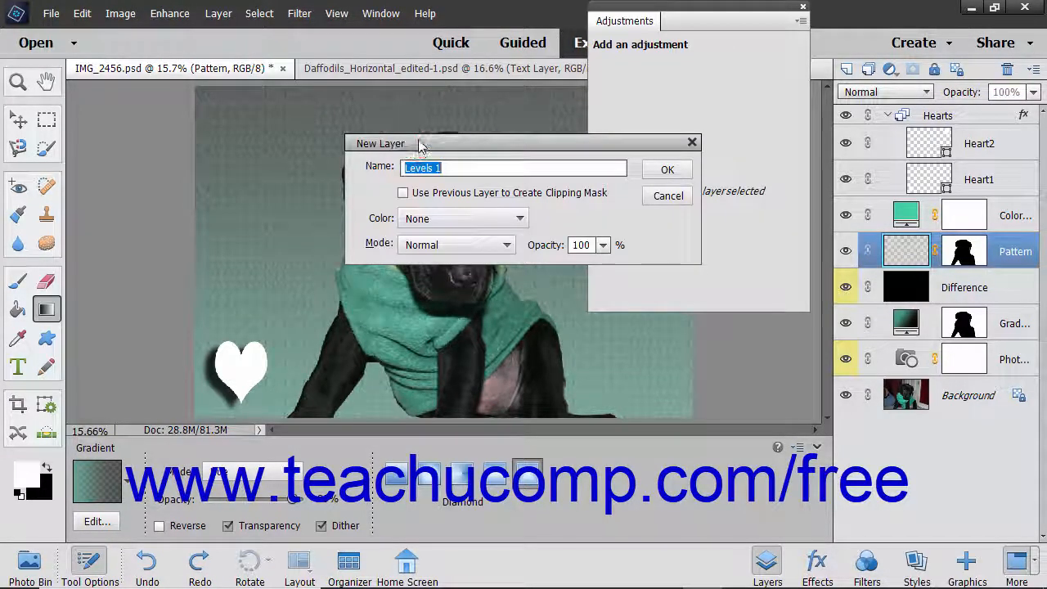
{"action": "left_click", "coordinate": [665, 170]}
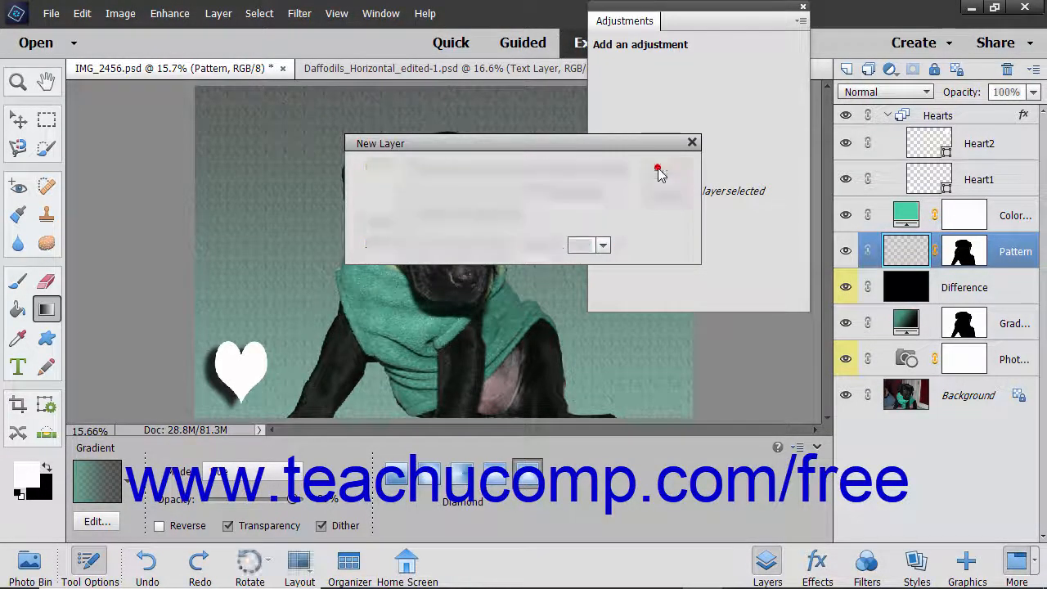
{"action": "left_click", "coordinate": [802, 9]}
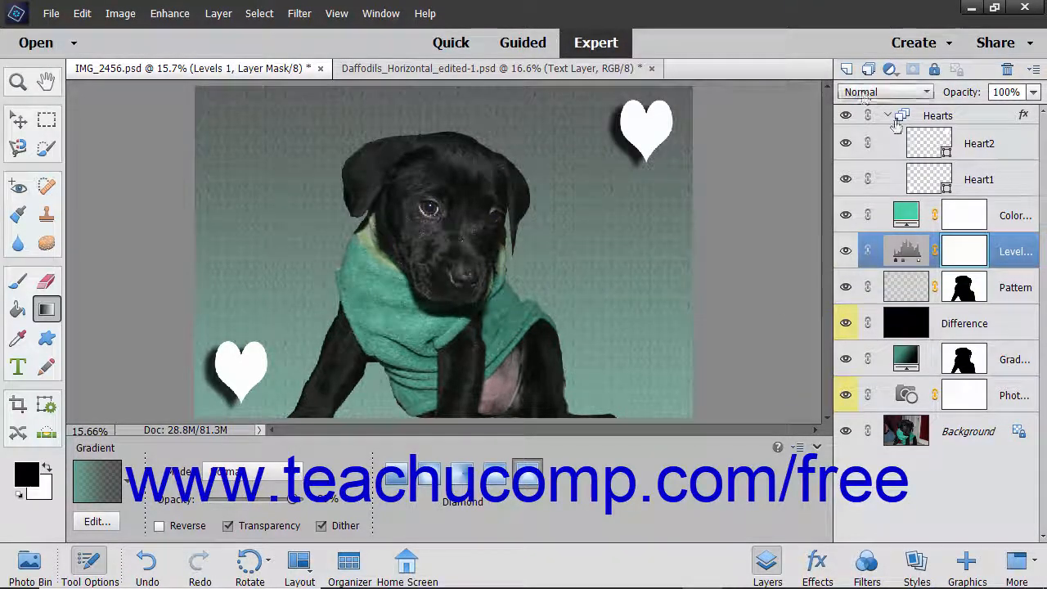
- Delete the Levels adjustment layer together with its layer mask
{"action": "left_click", "coordinate": [1007, 68]}
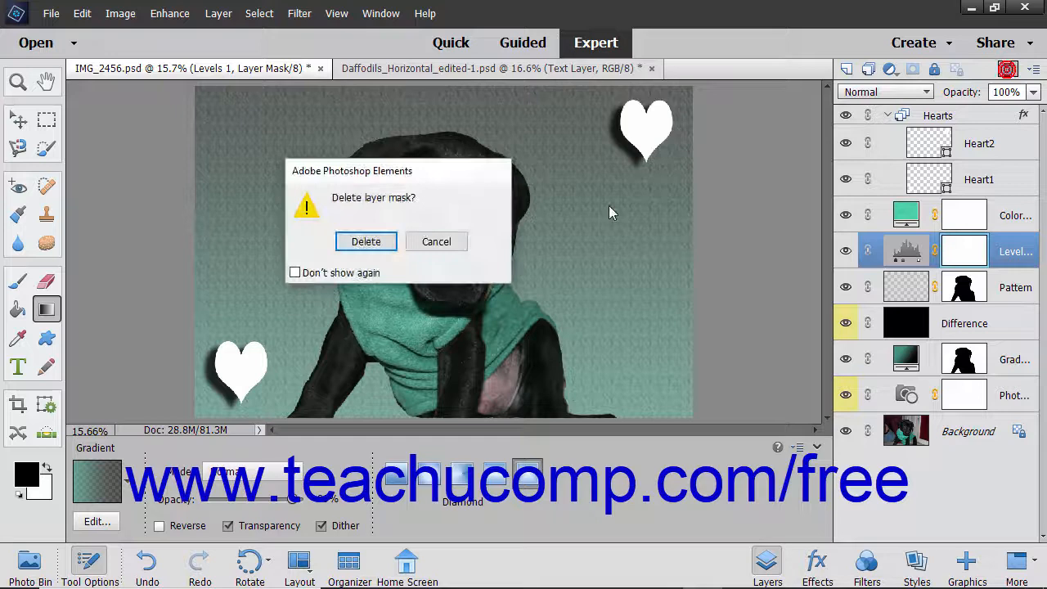
{"action": "left_click", "coordinate": [365, 241]}
{"action": "left_click", "coordinate": [1006, 69]}
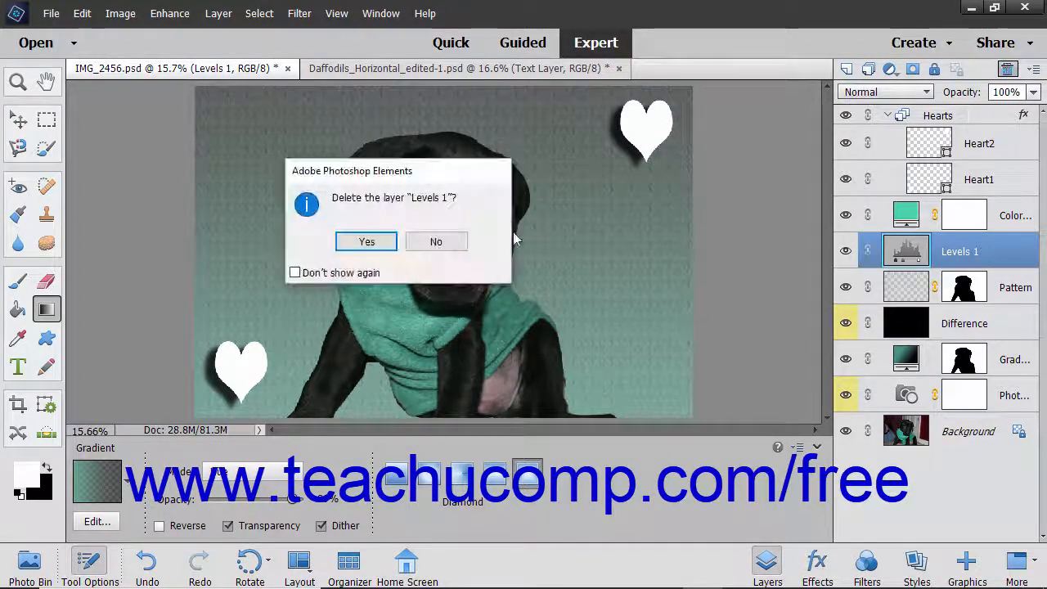
{"action": "left_click", "coordinate": [367, 241]}
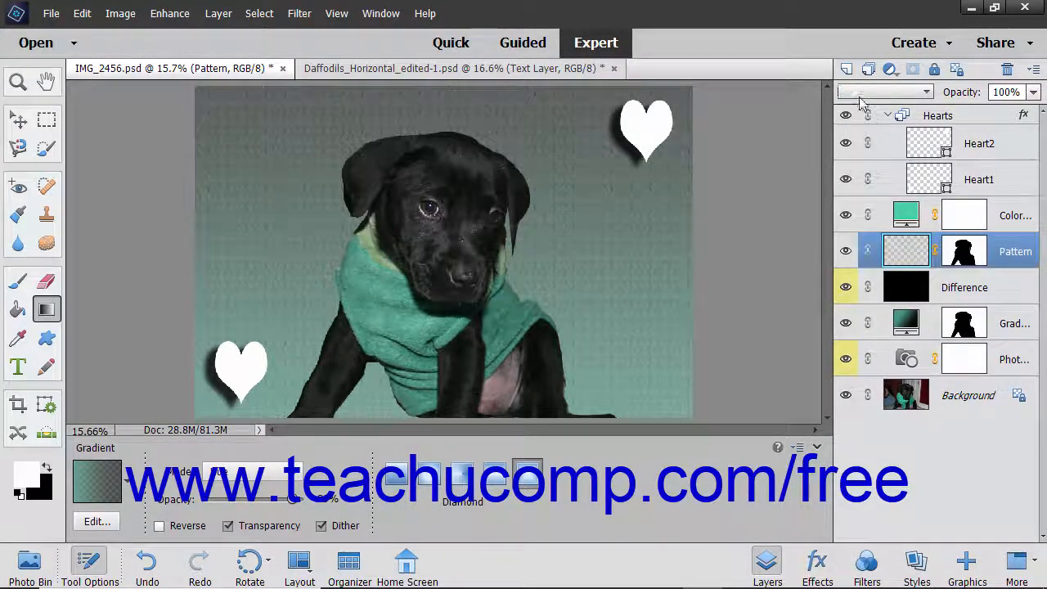
- Add a Brightness/Contrast adjustment layer directly above the Pattern layer
{"action": "left_click", "coordinate": [890, 69]}
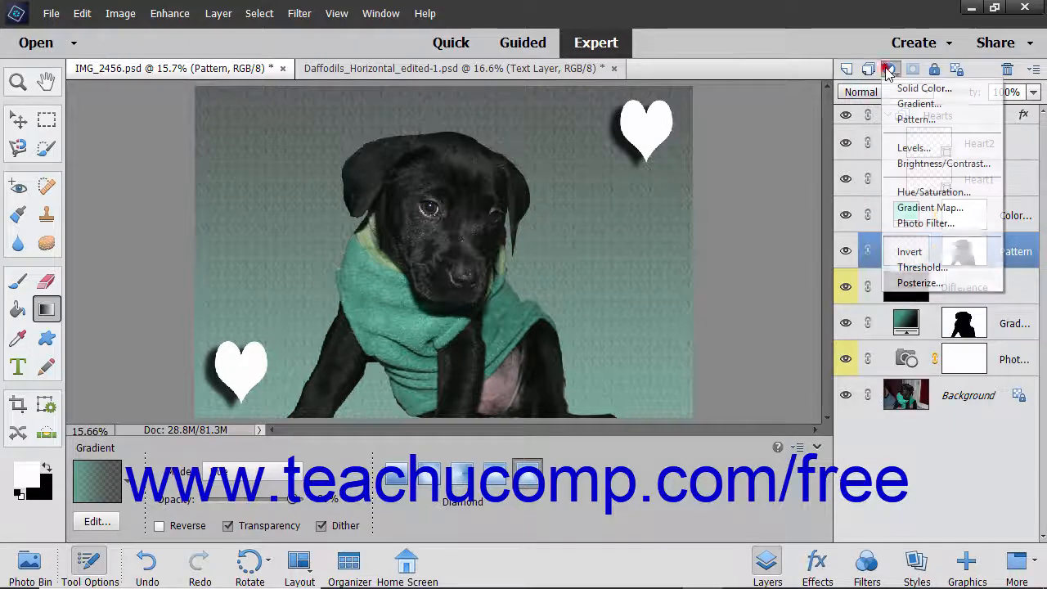
{"action": "left_click", "coordinate": [919, 165]}
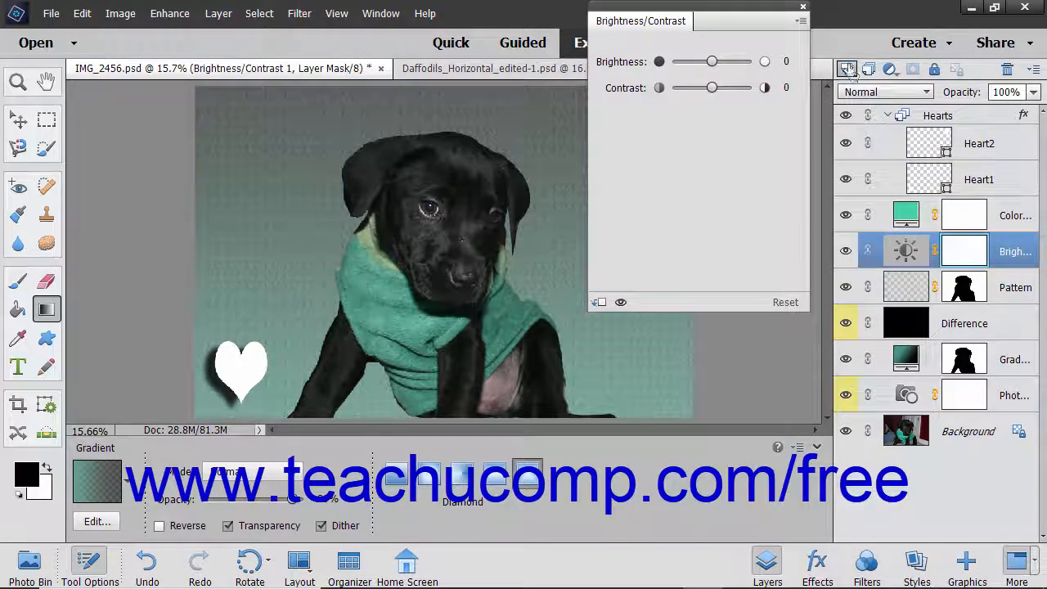
- Set the Brightness/Contrast adjustment layer's brightness to -3, then delete the layer
{"action": "mouse_move", "coordinate": [712, 62]}
{"action": "left_mouse_down"}
{"action": "mouse_move", "coordinate": [732, 67]}
{"action": "mouse_move", "coordinate": [710, 64]}
{"action": "left_mouse_up"}
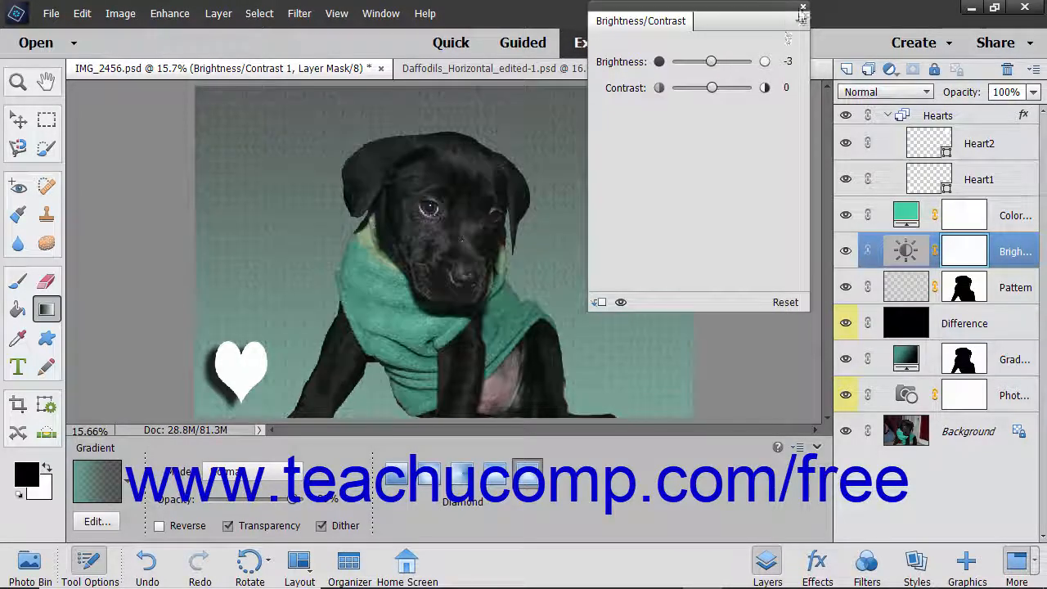
{"action": "left_click", "coordinate": [803, 9]}
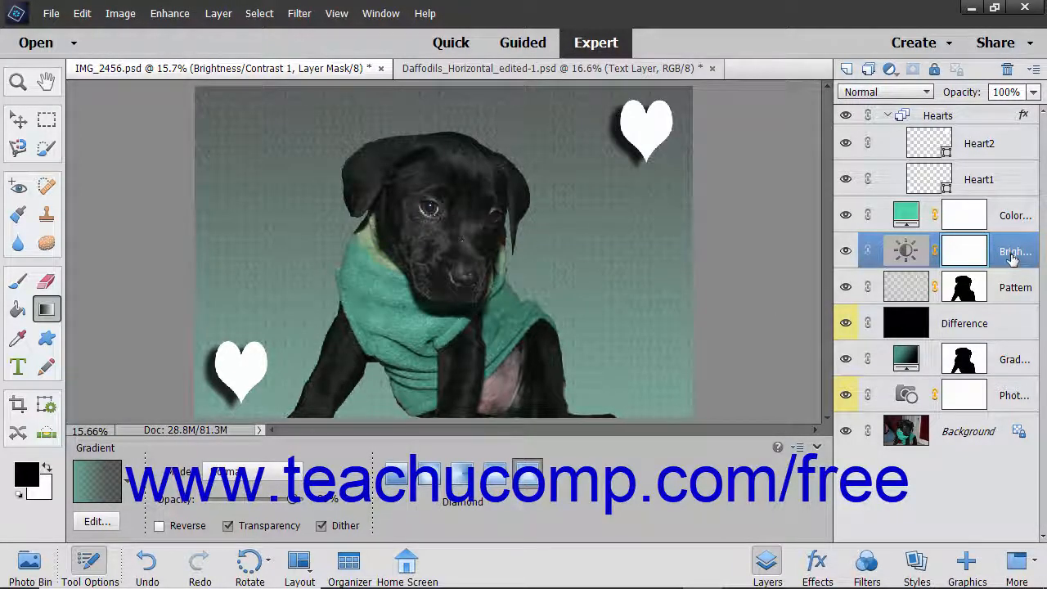
{"action": "left_click_drag", "start_coordinate": [1011, 253], "coordinate": [1007, 69]}
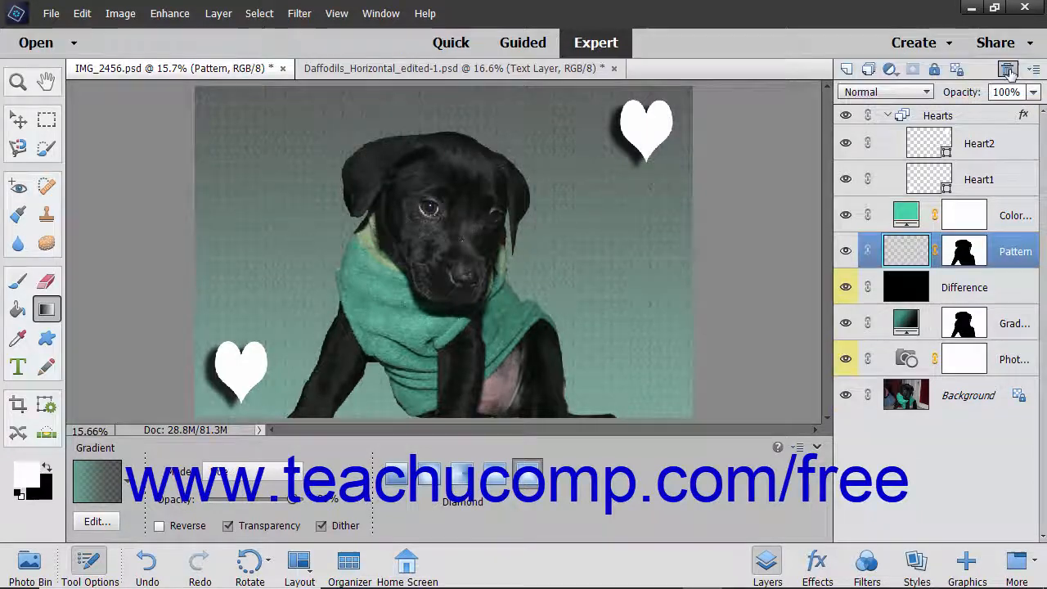
- Add a Hue/Saturation adjustment layer above the Pattern layer and set its channel to Greens
{"action": "left_click", "coordinate": [890, 69]}
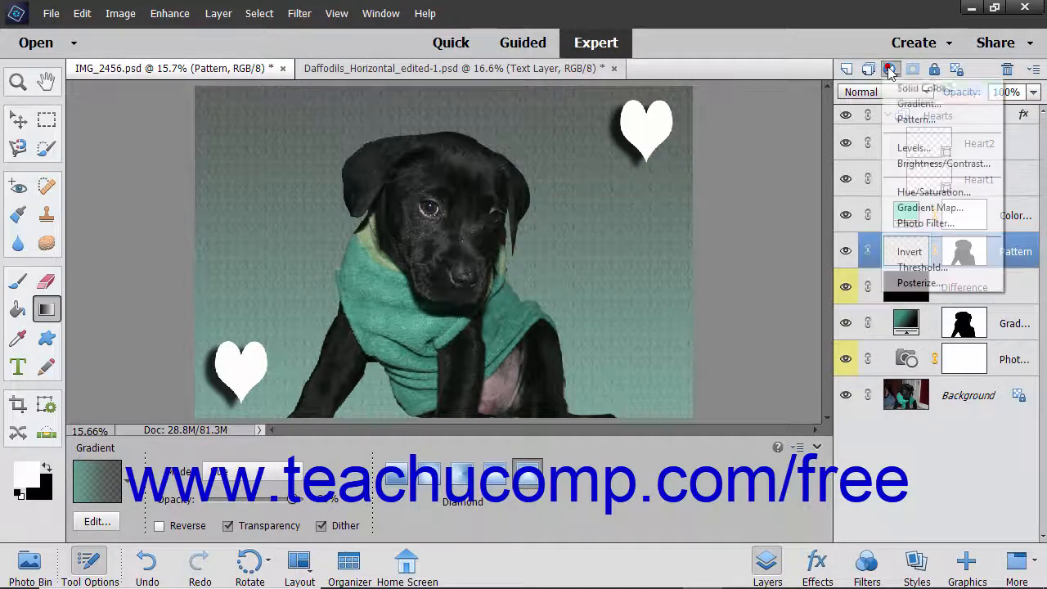
{"action": "left_click", "coordinate": [933, 191]}
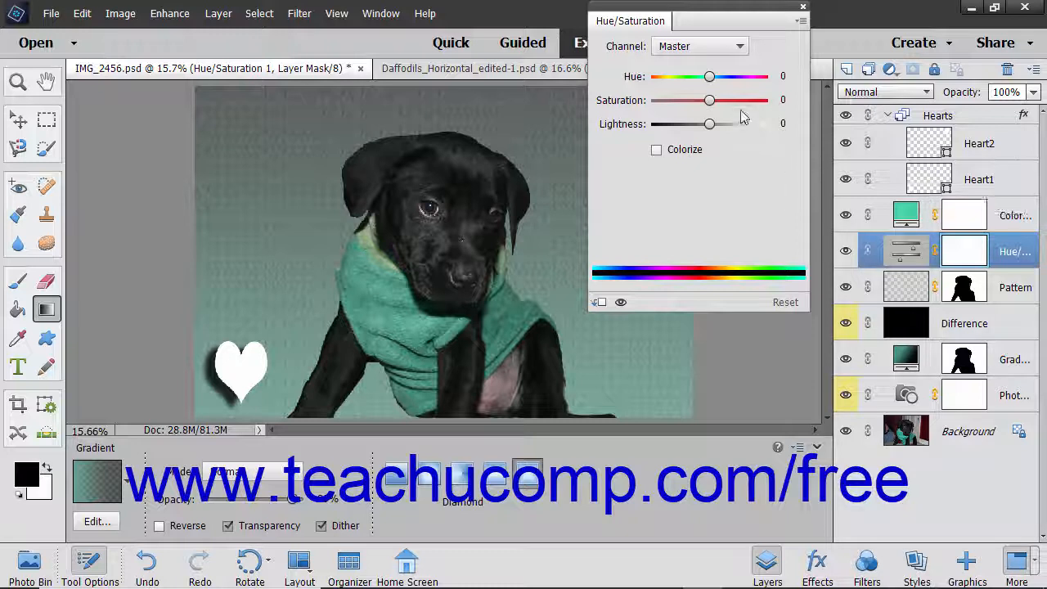
{"action": "left_click", "coordinate": [740, 47]}
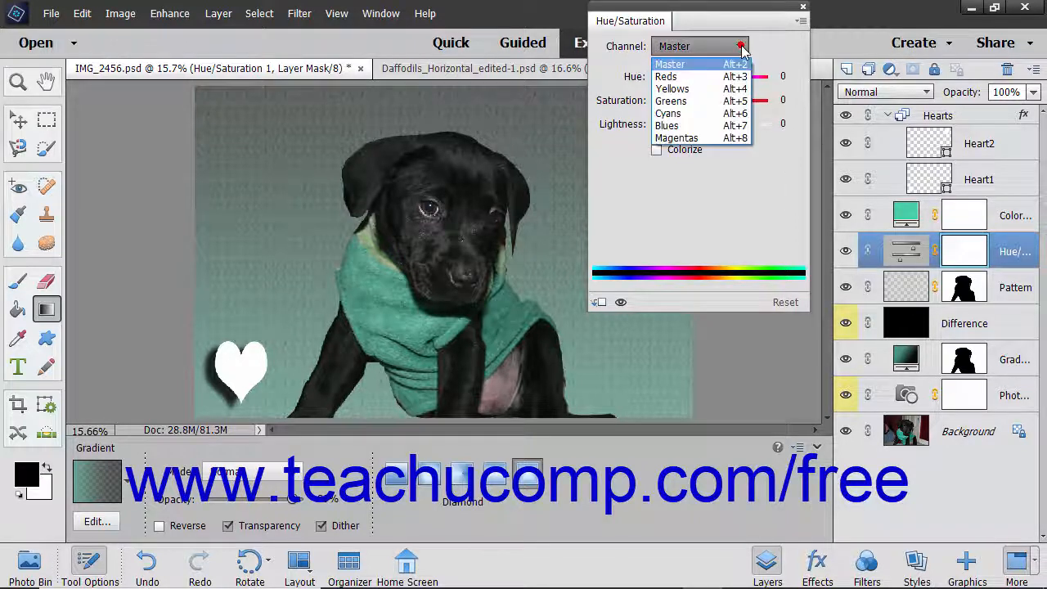
{"action": "left_click", "coordinate": [712, 101]}
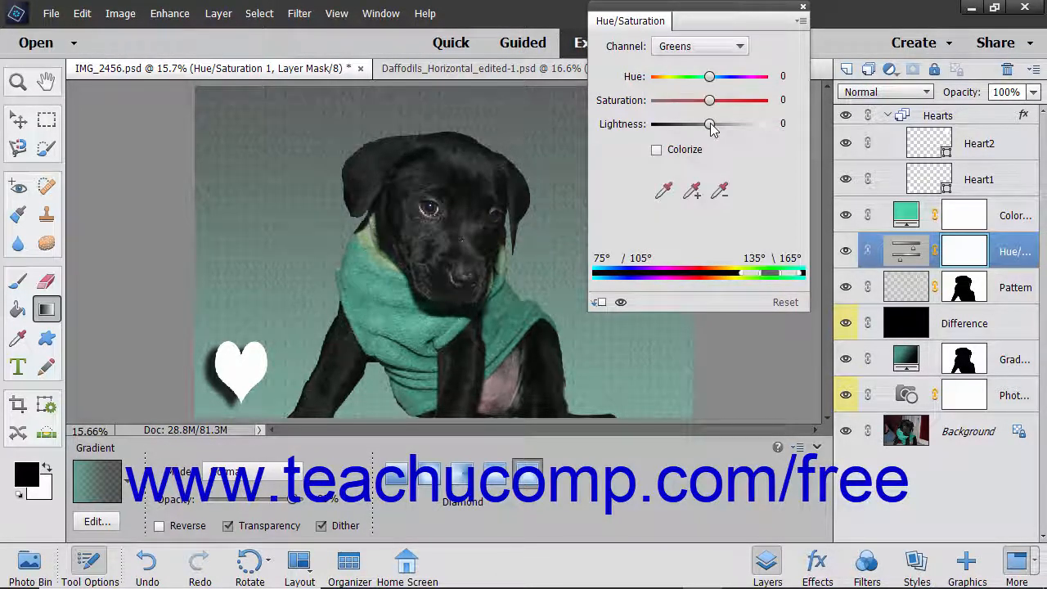
- Enable Colorize for the Hue/Saturation adjustment layer, then delete the layer
{"action": "left_click", "coordinate": [692, 155]}
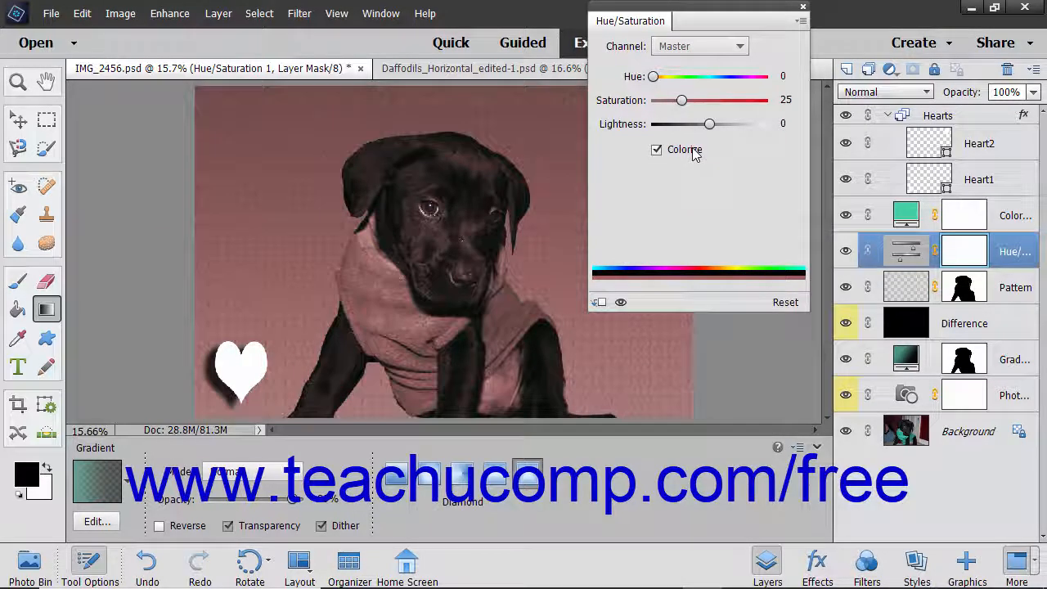
{"action": "left_click", "coordinate": [801, 9]}
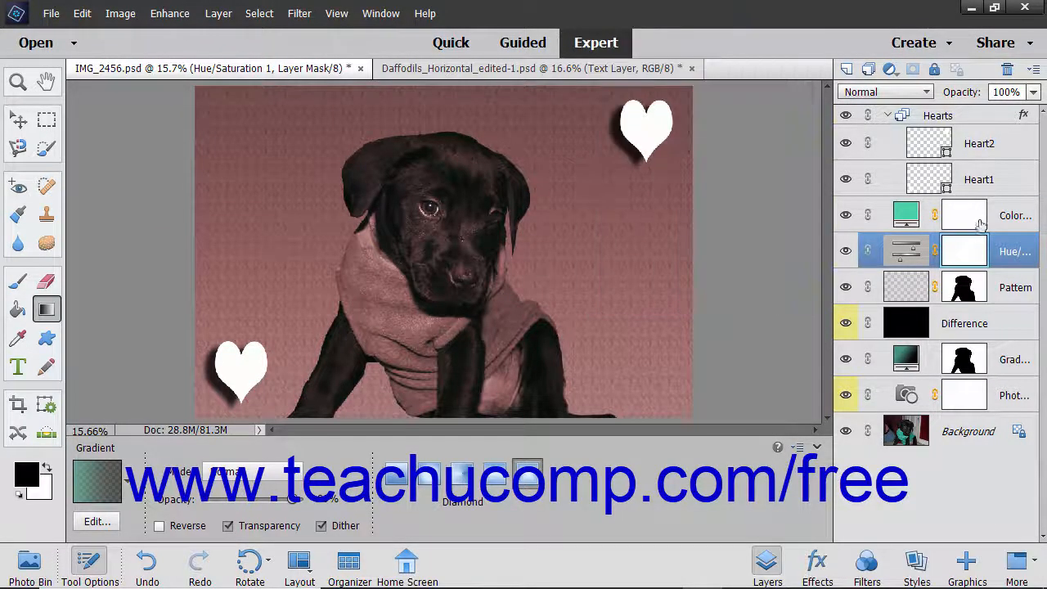
{"action": "left_click_drag", "start_coordinate": [1002, 251], "coordinate": [1007, 69]}
- Add a Gradient Map adjustment layer above the Pattern layer with its default settings, then delete it
{"action": "left_click", "coordinate": [890, 69]}
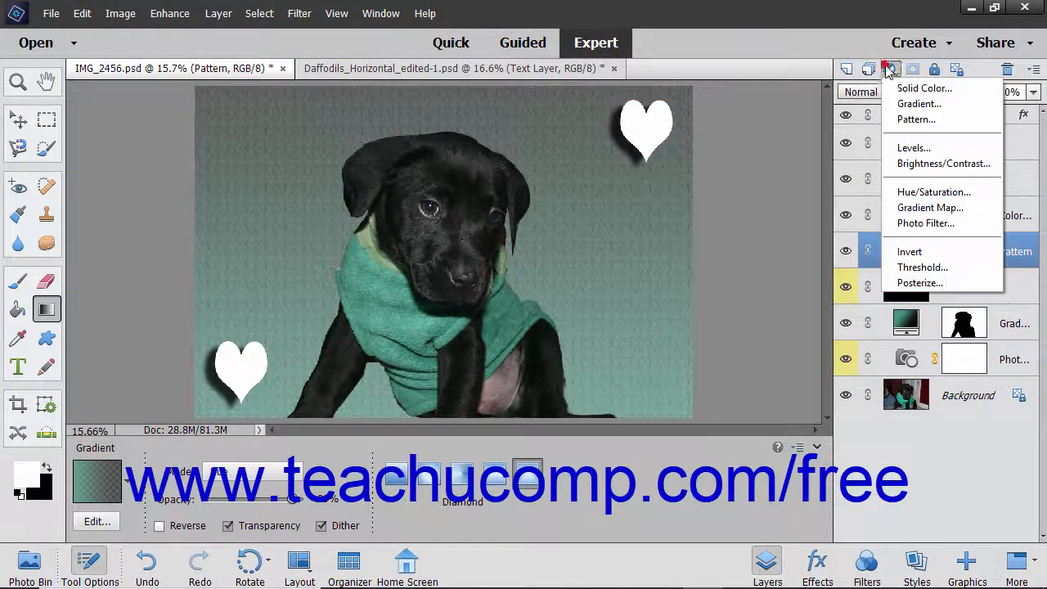
{"action": "left_click", "coordinate": [946, 209]}
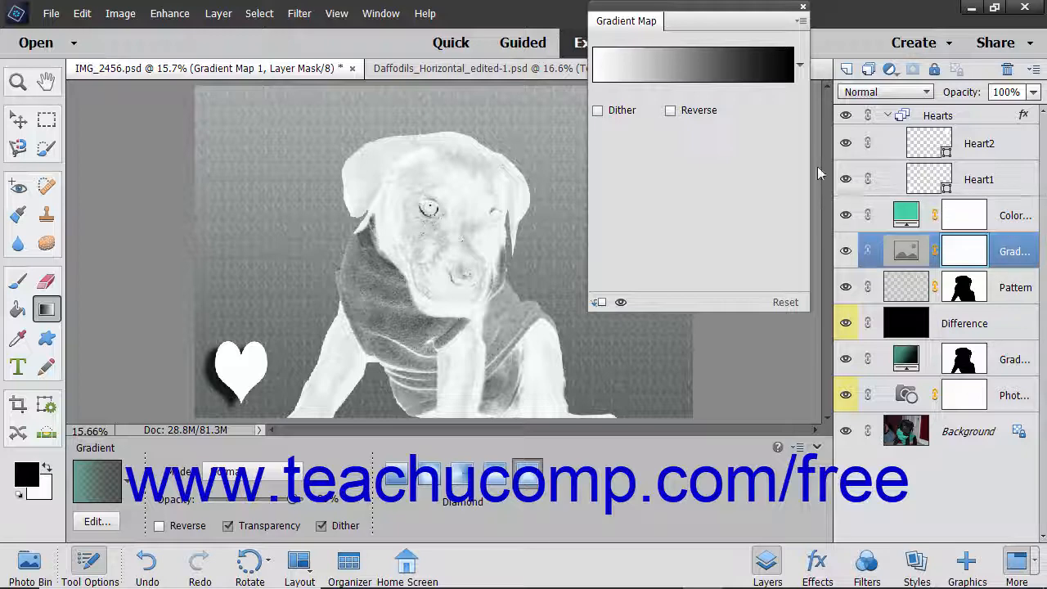
{"action": "left_click", "coordinate": [802, 7]}
{"action": "left_click_drag", "start_coordinate": [1020, 253], "coordinate": [1007, 69]}
- Add a Photo Filter adjustment layer above the Pattern layer using Cooling Filter (82), then delete it
{"action": "left_click", "coordinate": [891, 68]}
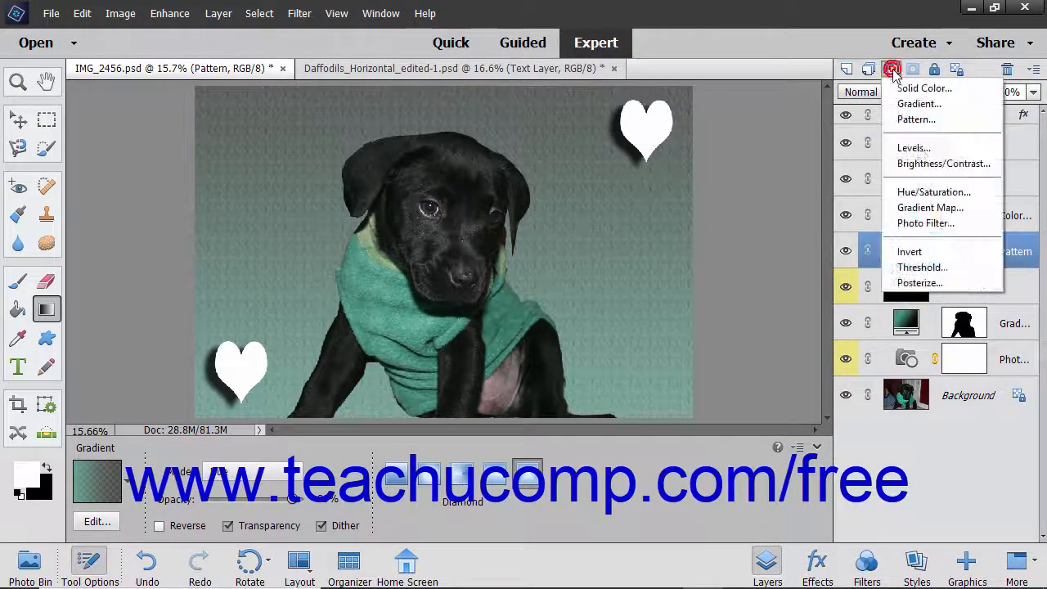
{"action": "left_click", "coordinate": [945, 225]}
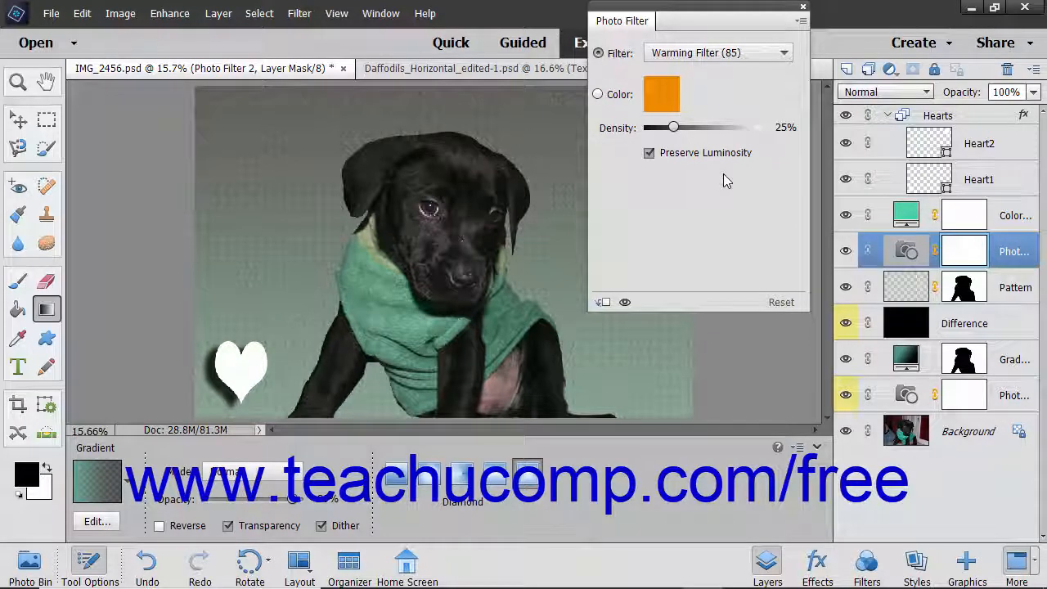
{"action": "left_click", "coordinate": [773, 52]}
{"action": "left_click", "coordinate": [702, 133]}
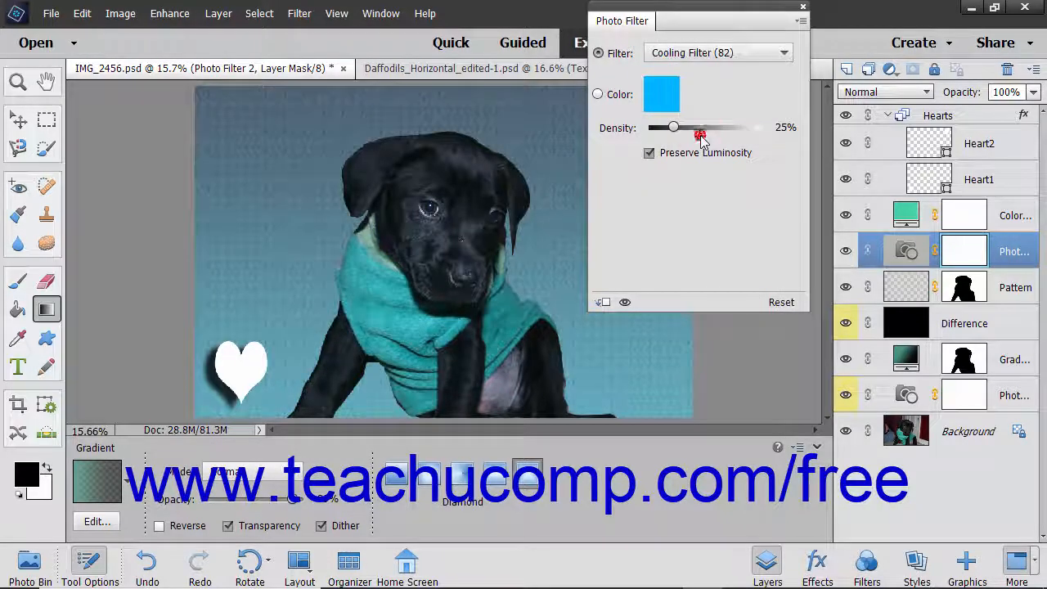
{"action": "left_click", "coordinate": [802, 8]}
{"action": "left_click_drag", "start_coordinate": [1014, 260], "coordinate": [1009, 73]}
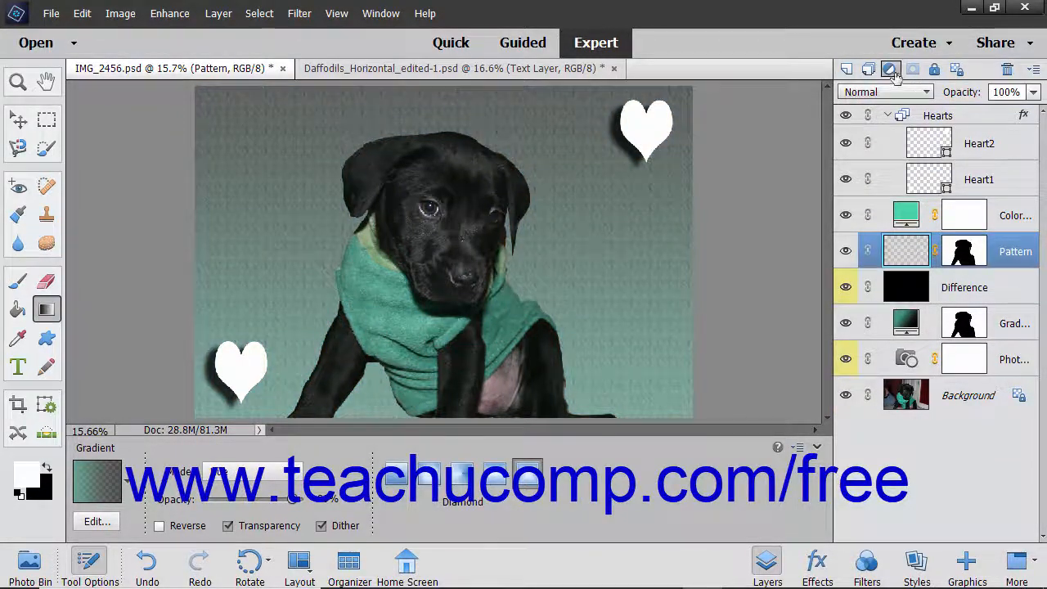
- Add an Invert adjustment layer above the Pattern layer, then delete it
{"action": "left_click", "coordinate": [891, 69]}
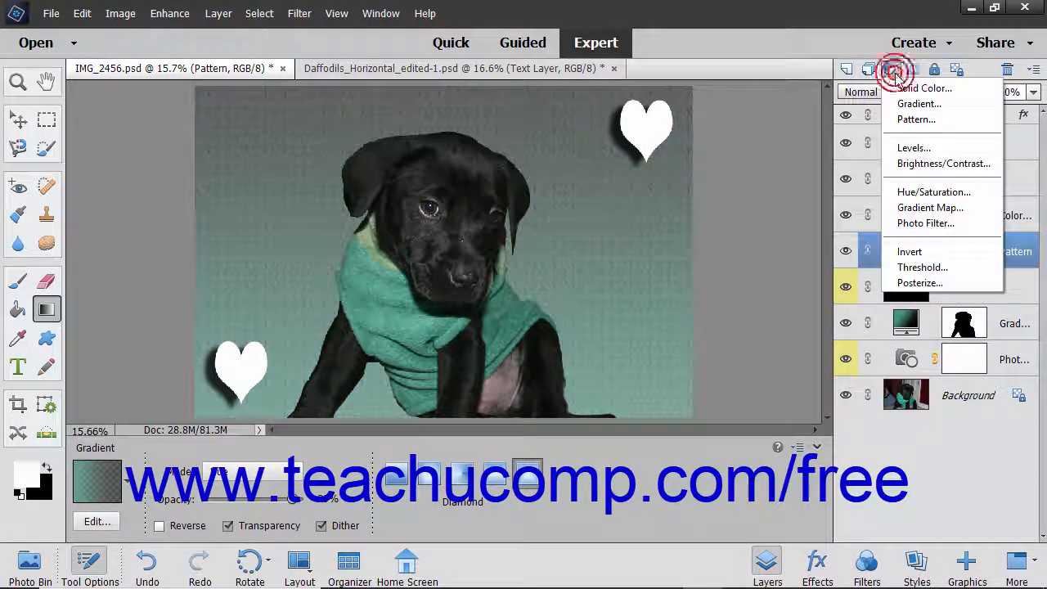
{"action": "left_click", "coordinate": [909, 252]}
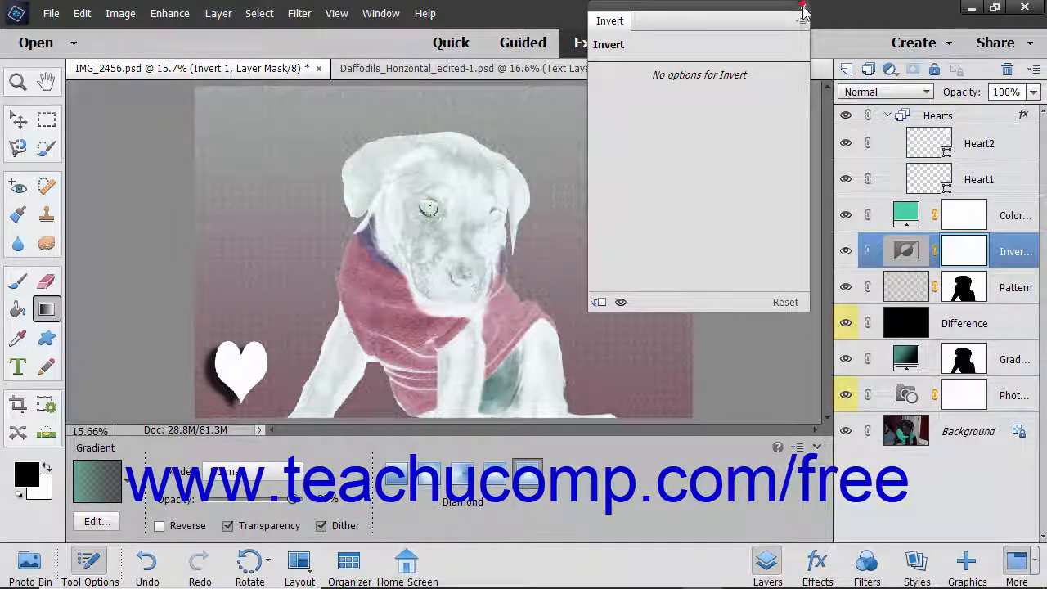
{"action": "left_click", "coordinate": [802, 10]}
{"action": "left_click_drag", "start_coordinate": [1003, 257], "coordinate": [1006, 68]}
- Add a Threshold adjustment layer above the Pattern layer with its default level, then delete it
{"action": "left_click", "coordinate": [893, 71]}
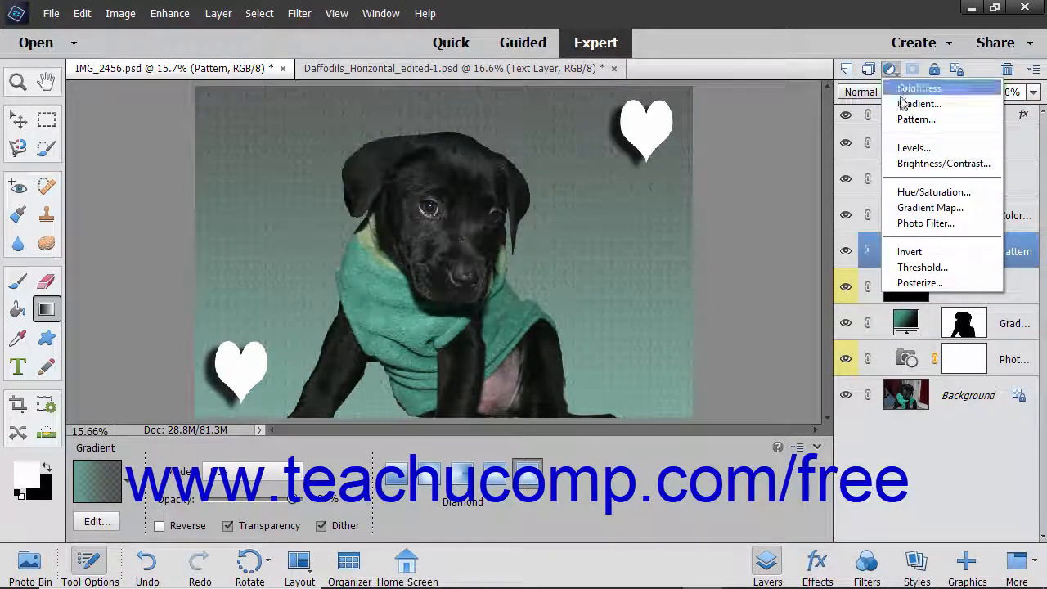
{"action": "left_click", "coordinate": [950, 273]}
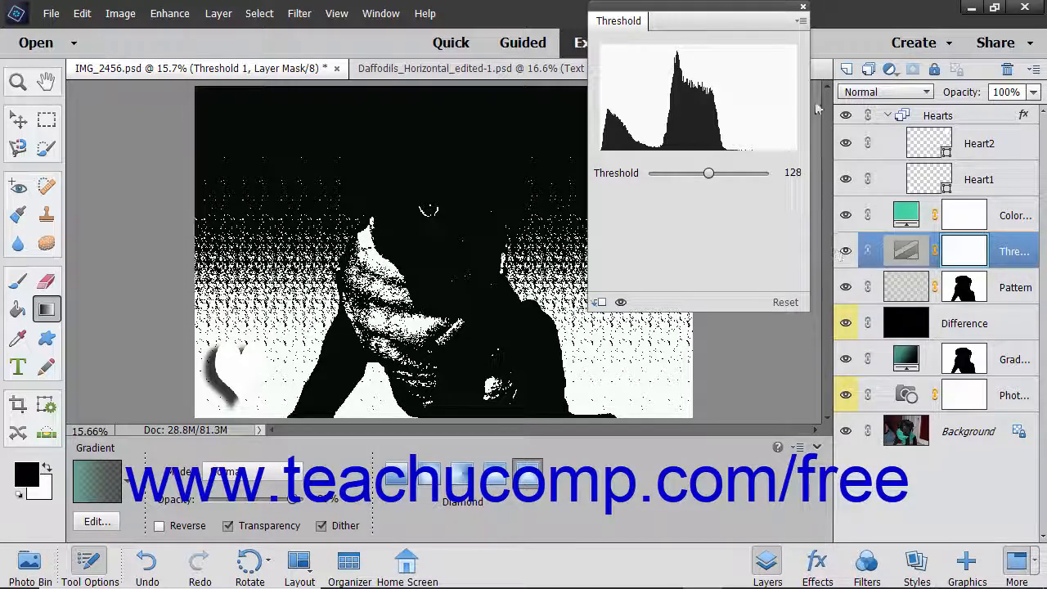
{"action": "left_click", "coordinate": [802, 8]}
{"action": "left_click_drag", "start_coordinate": [1014, 262], "coordinate": [1006, 72]}
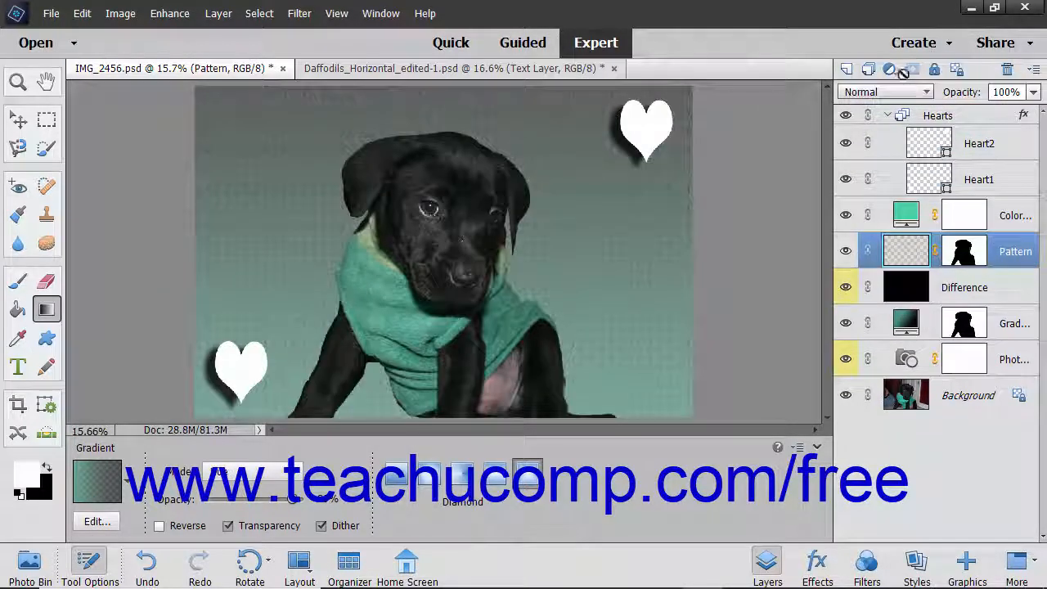
- Add a Posterize adjustment layer above the Pattern layer with its default levels, then delete it
{"action": "left_click", "coordinate": [898, 71]}
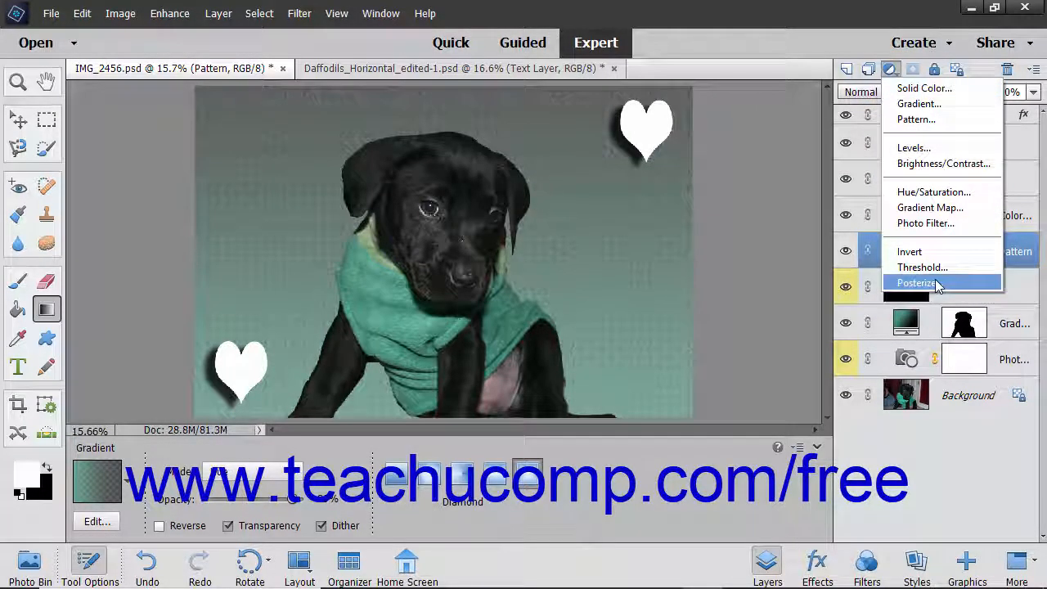
{"action": "left_click", "coordinate": [916, 283]}
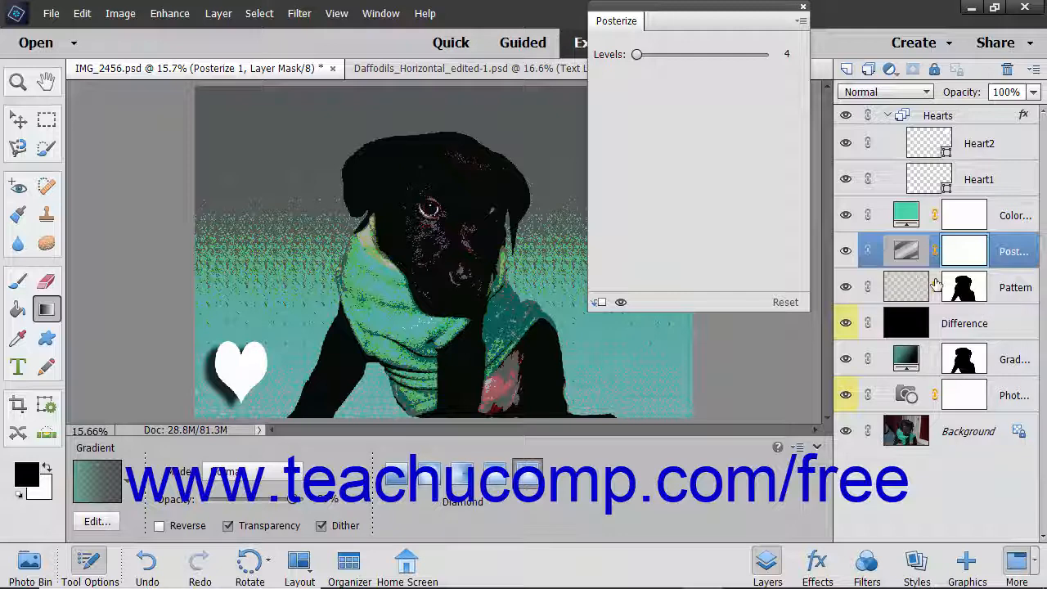
{"action": "left_click", "coordinate": [803, 9]}
{"action": "left_click_drag", "start_coordinate": [1004, 257], "coordinate": [1007, 70]}
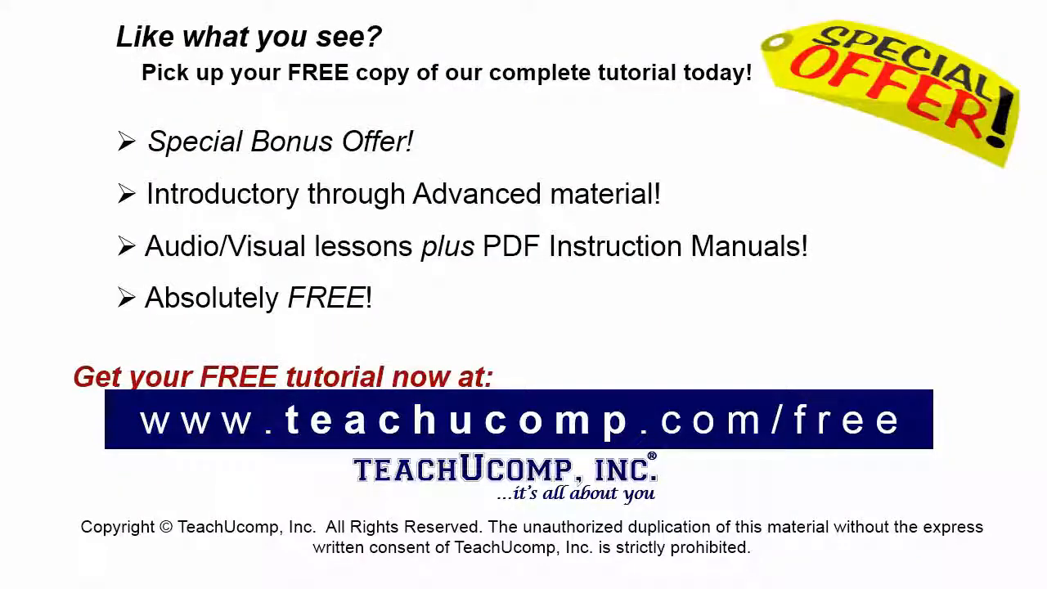